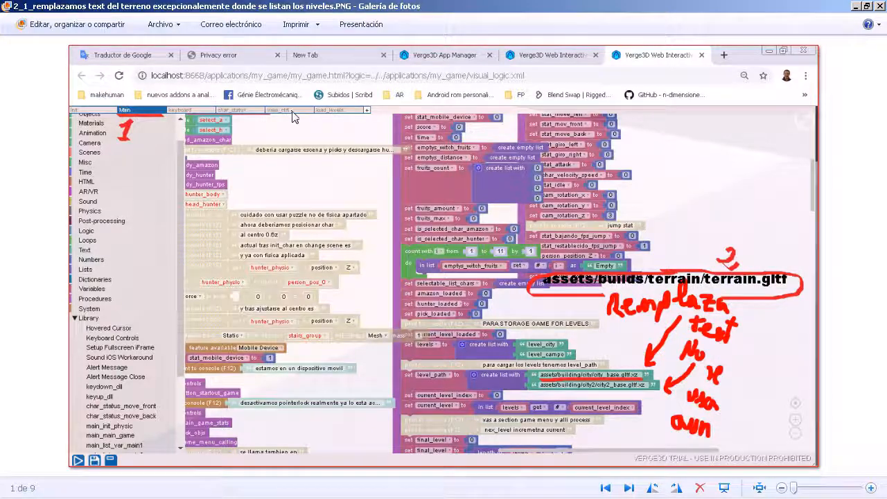
# Step: Switch to the my_game_build folder and point out the ammo.js and v3d.js engine files
pyautogui.hotkey('alt', 'Tab')
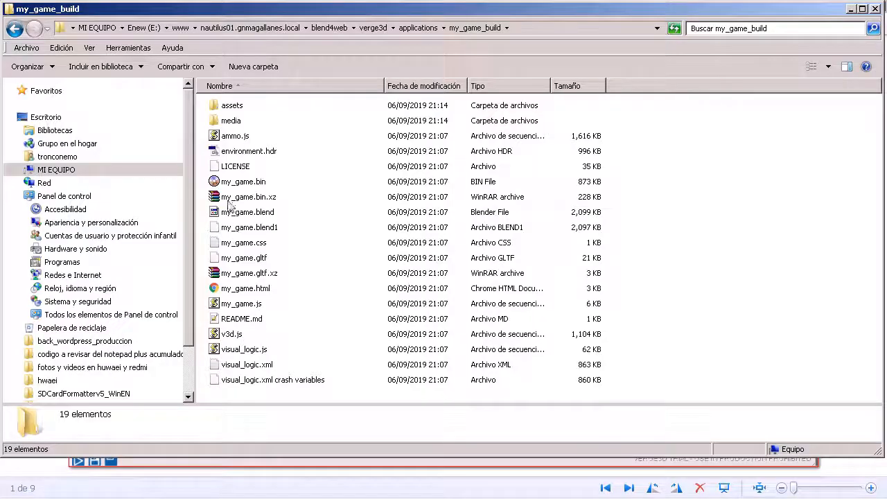
pyautogui.click(238, 138)
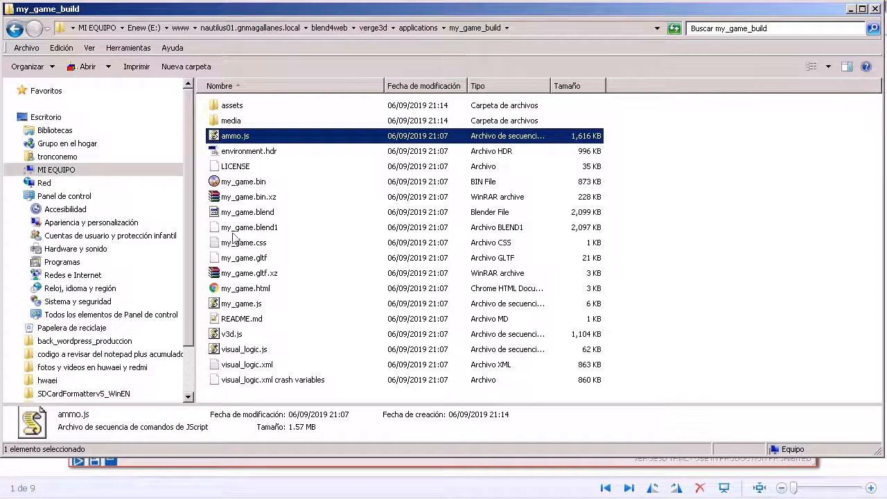
pyautogui.click(235, 336)
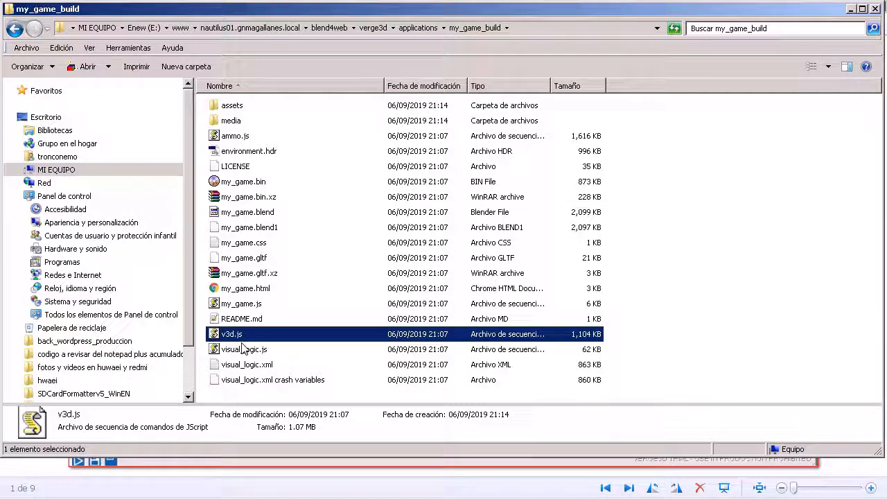
# Step: Open my_game.html from the my_game_build folder in Notepad++ and review its ammo.js, v3d.js and my_game.js script references
pyautogui.click(244, 289)
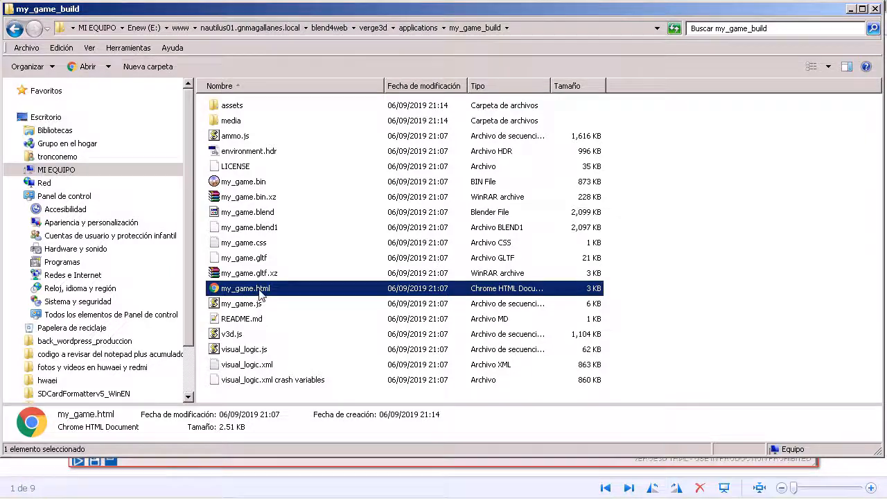
pyautogui.rightClick(259, 295)
pyautogui.click(396, 90)
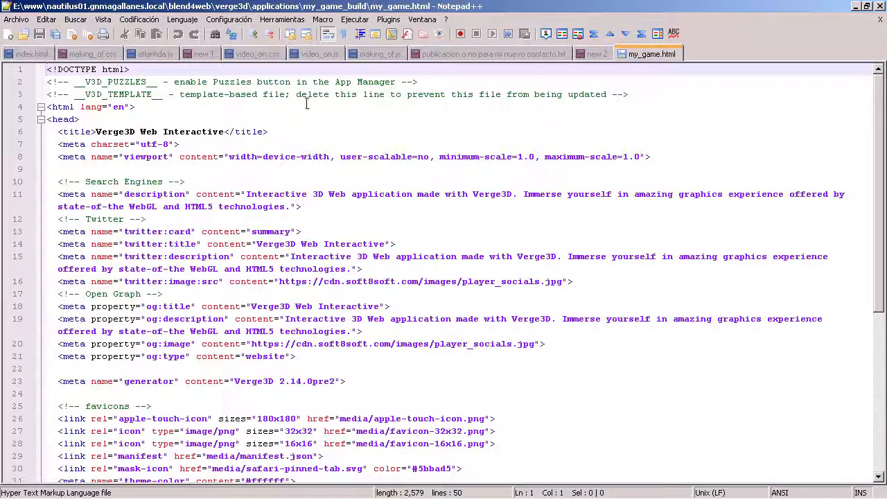
pyautogui.scroll(-4, 253, 356)
pyautogui.scroll(-3, 223, 336)
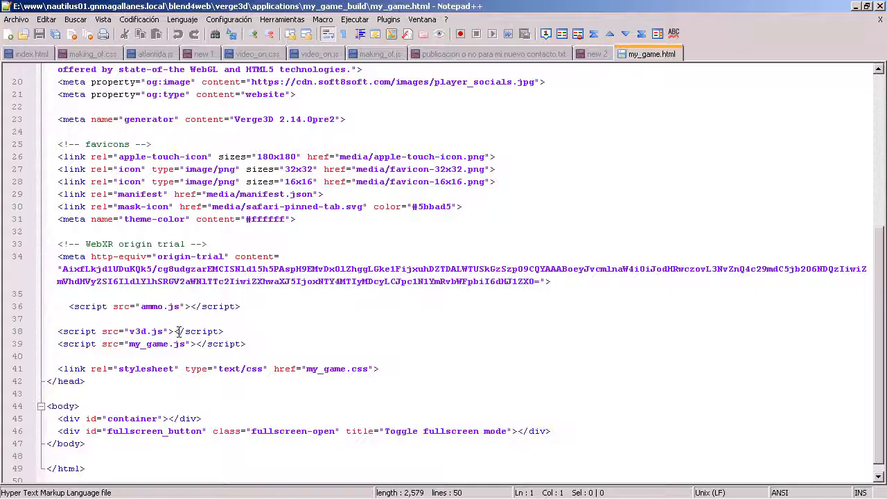
# Step: Switch to Chrome, shrink and collapse the my_game_build puzzles editor, and close that application's page
pyautogui.moveTo(149, 488)
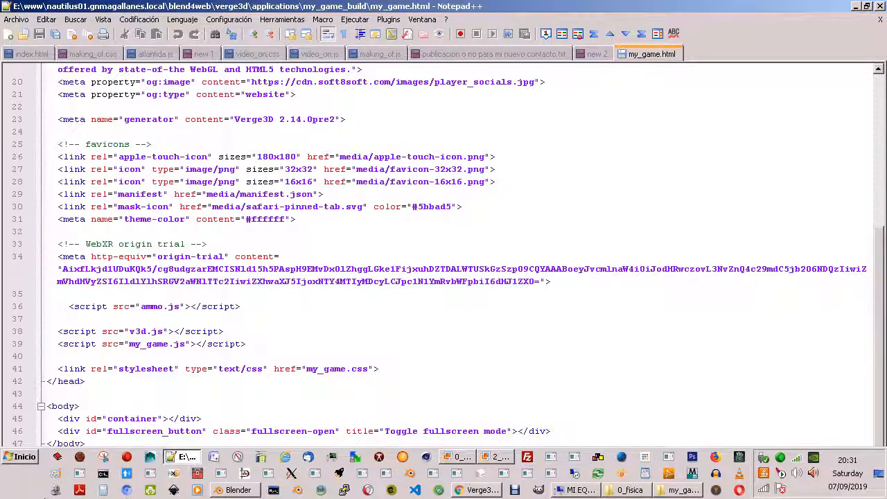
pyautogui.click(482, 491)
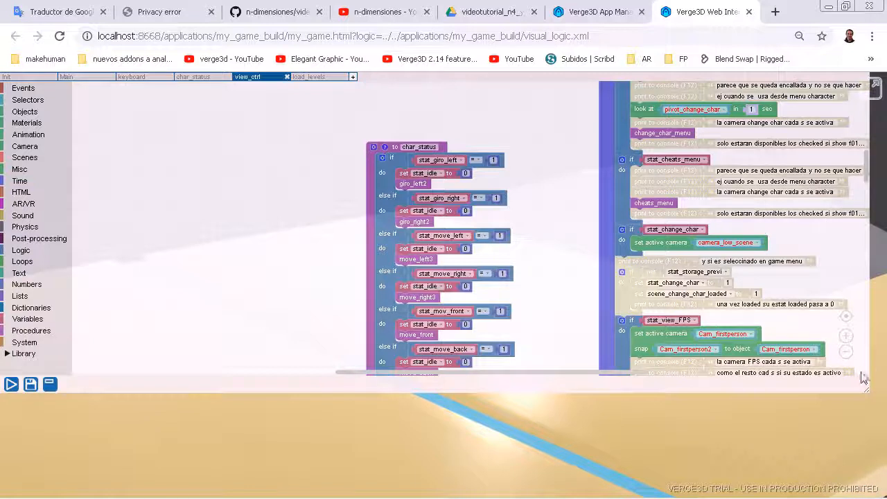
pyautogui.moveTo(866, 395); pyautogui.dragTo(585, 403)
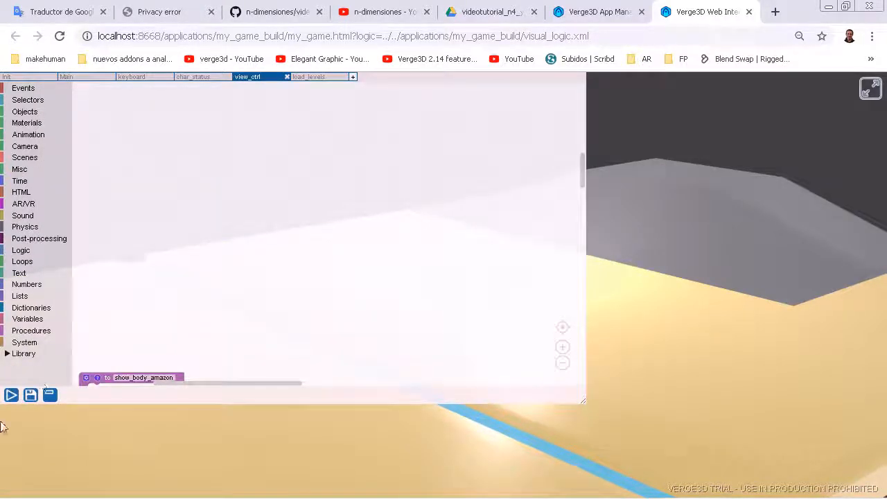
pyautogui.click(50, 395)
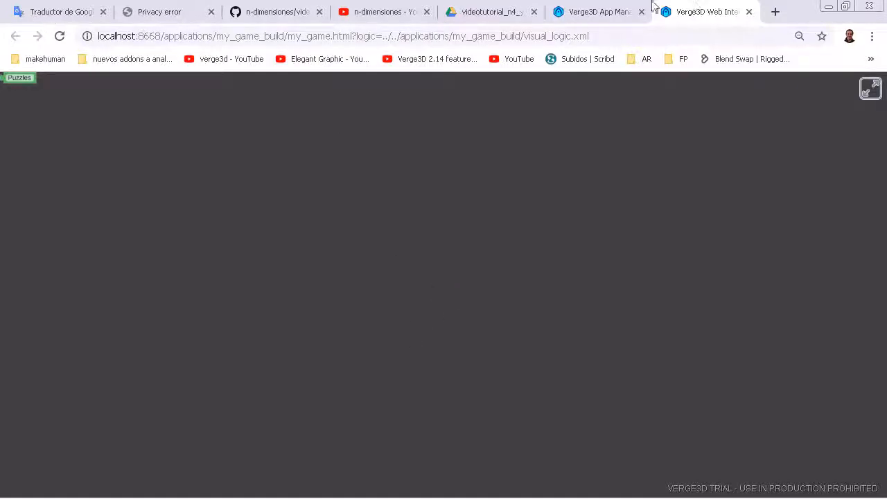
pyautogui.click(749, 11)
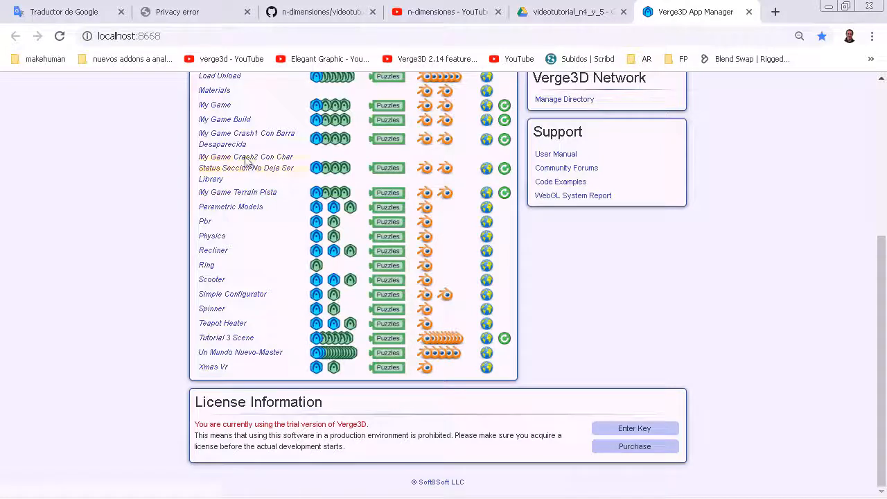
# Step: Open the puzzles of My Game Terrain Pista from the App Manager and collapse the puzzles editor to expose the scene
pyautogui.scroll(1, 233, 151)
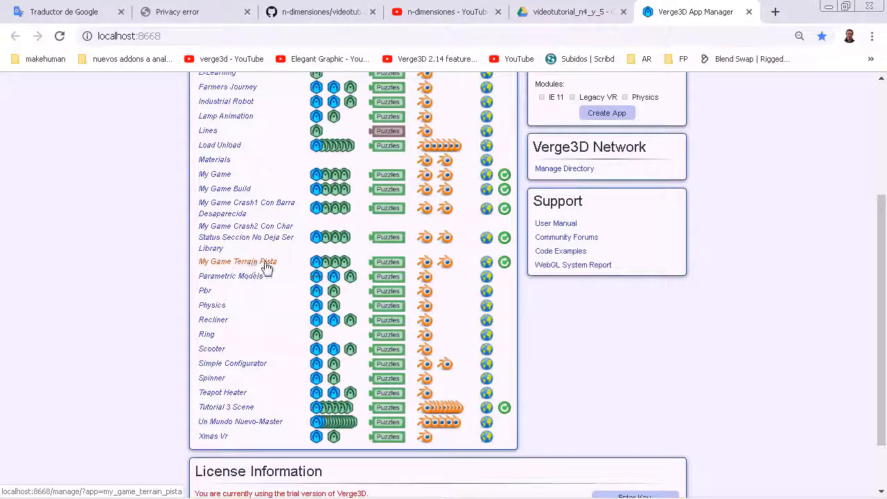
pyautogui.click(388, 262)
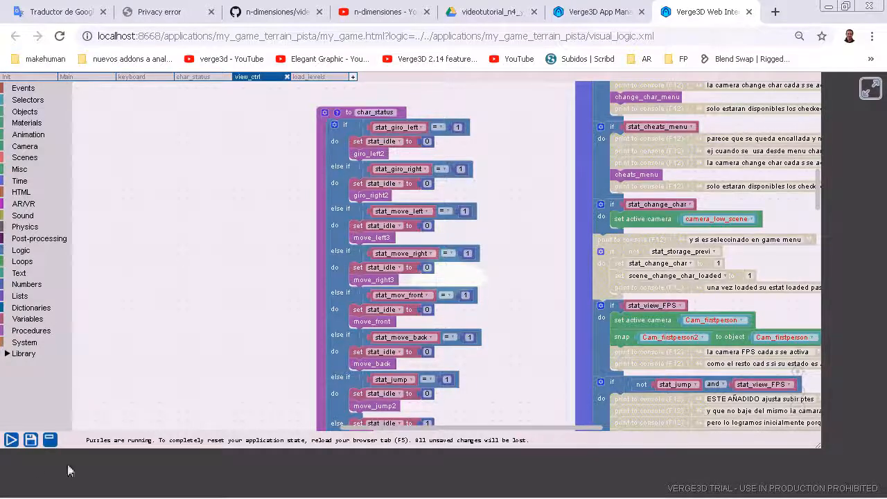
pyautogui.click(51, 440)
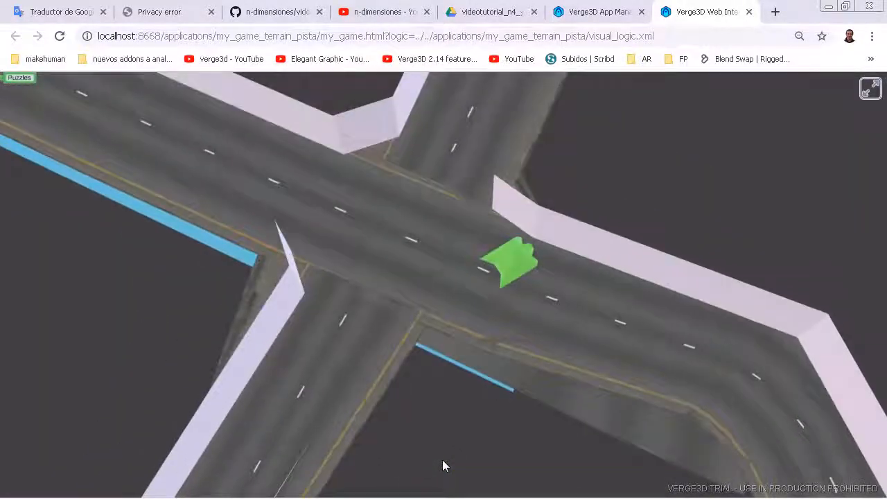
# Step: Test-drive the green physics body forward along the walled elevated road, and inspect the road and body from the side
pyautogui.scroll(5, 432, 348)
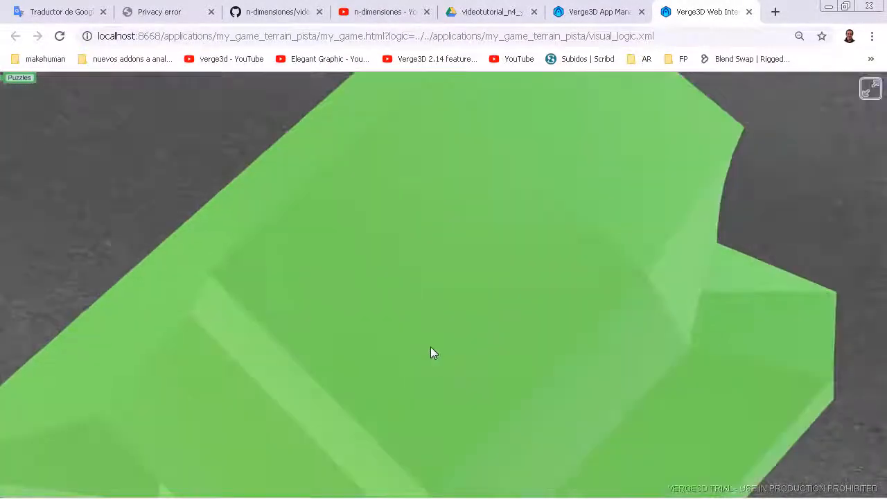
pyautogui.scroll(-5, 431, 350)
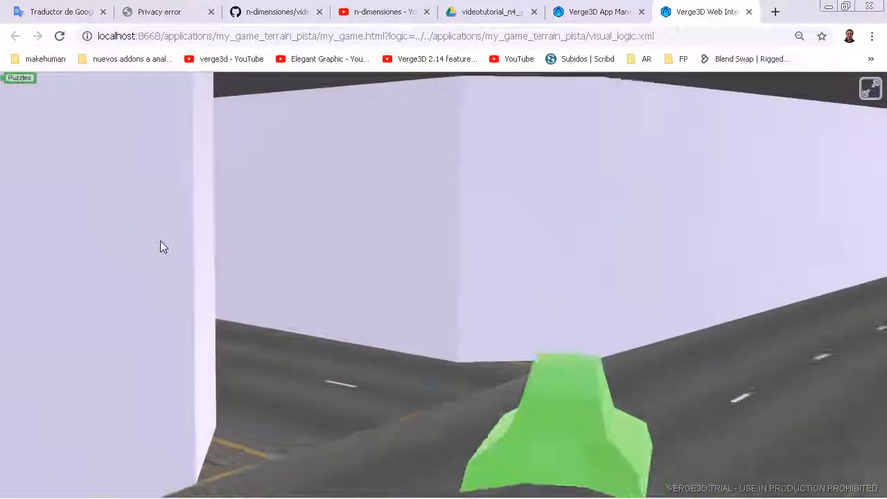
pyautogui.press('Up')
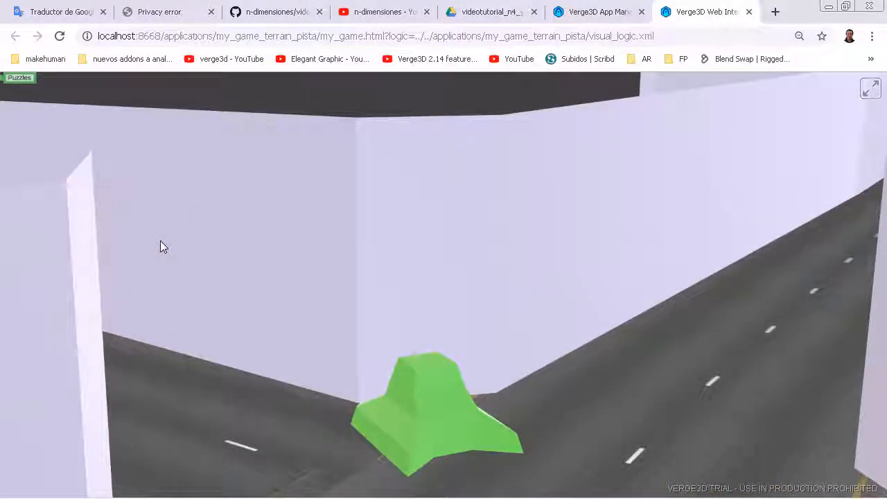
pyautogui.press('Up')
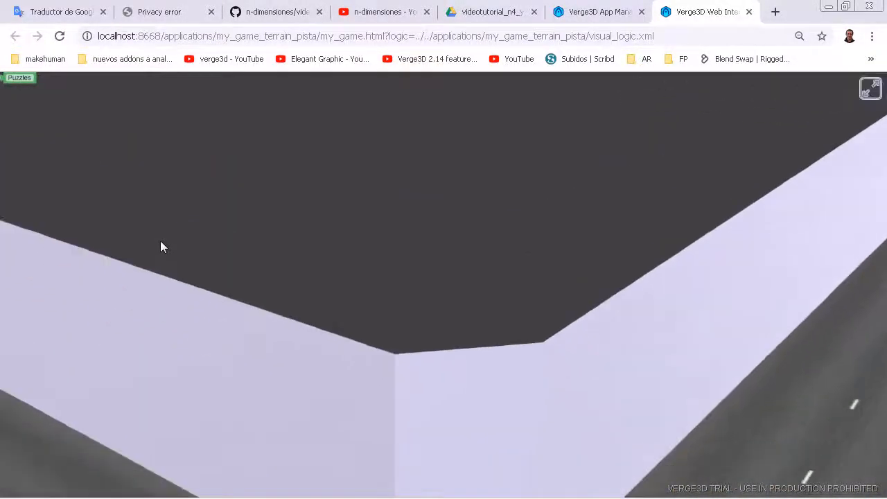
pyautogui.press('Up')
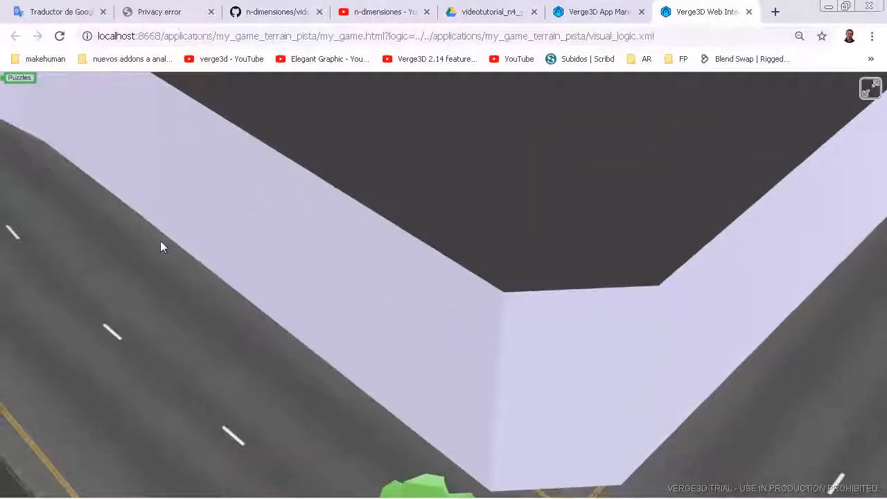
pyautogui.press('Up')
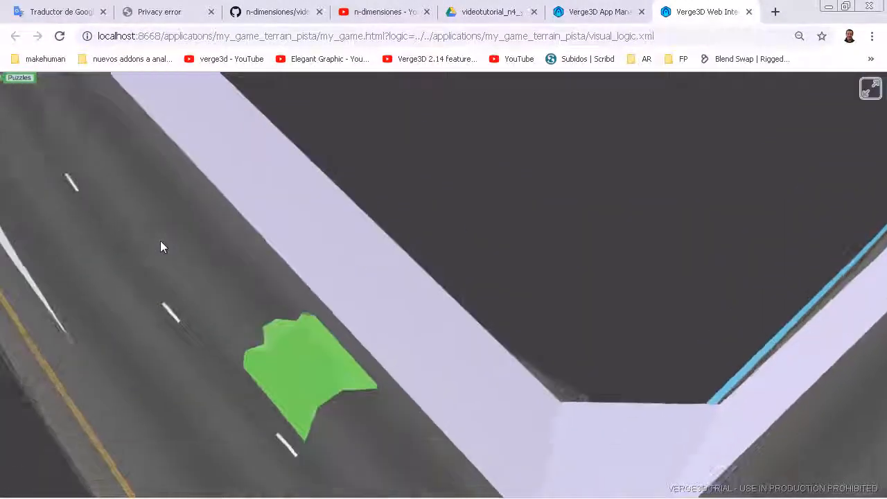
pyautogui.press('Up')
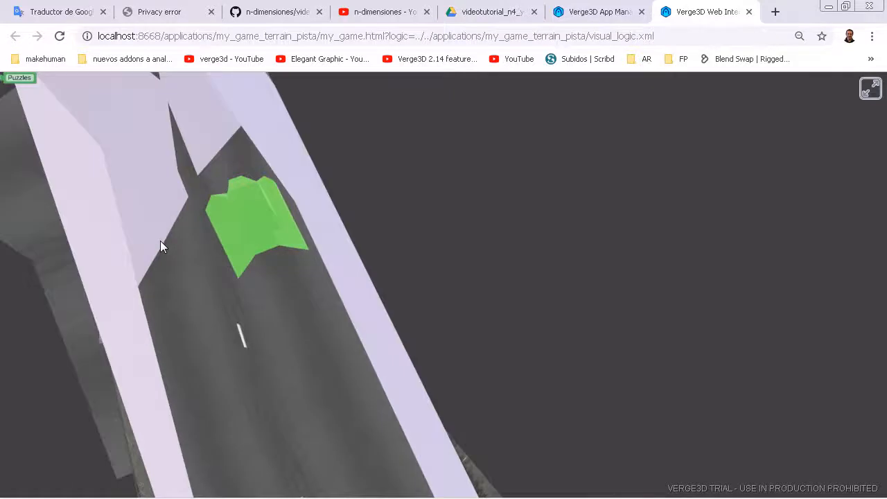
pyautogui.press('Up')
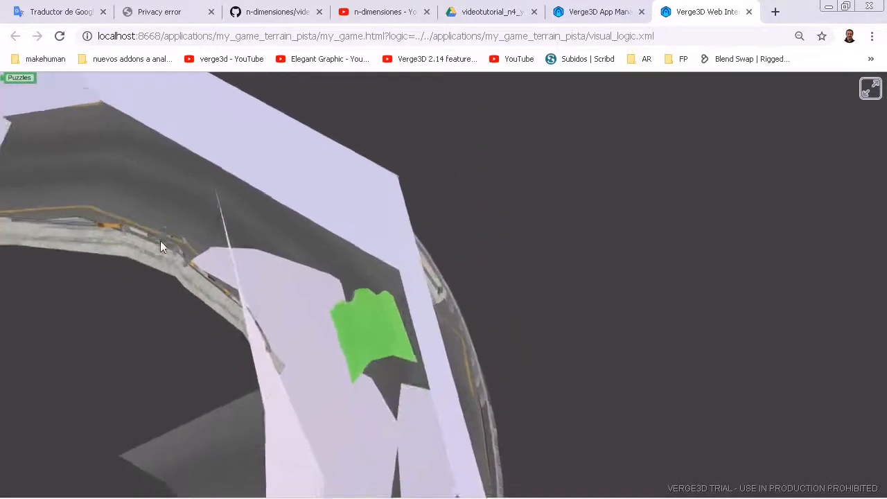
pyautogui.press('Up')
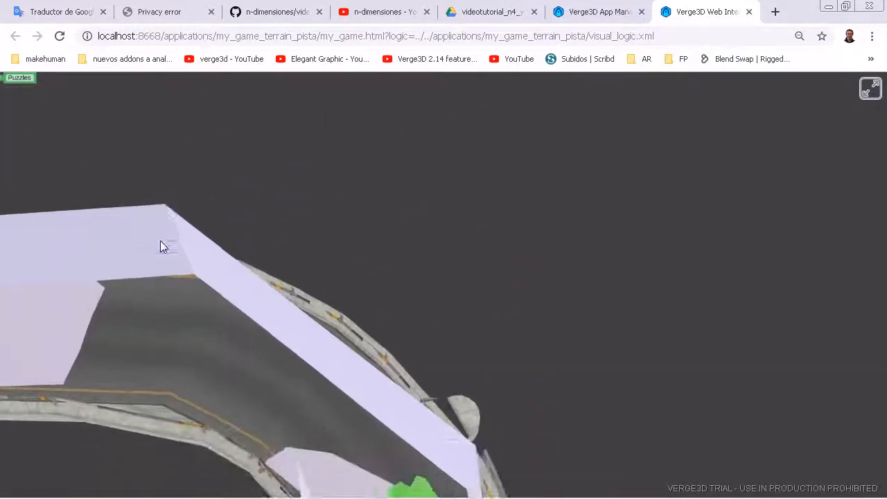
pyautogui.press('Up')
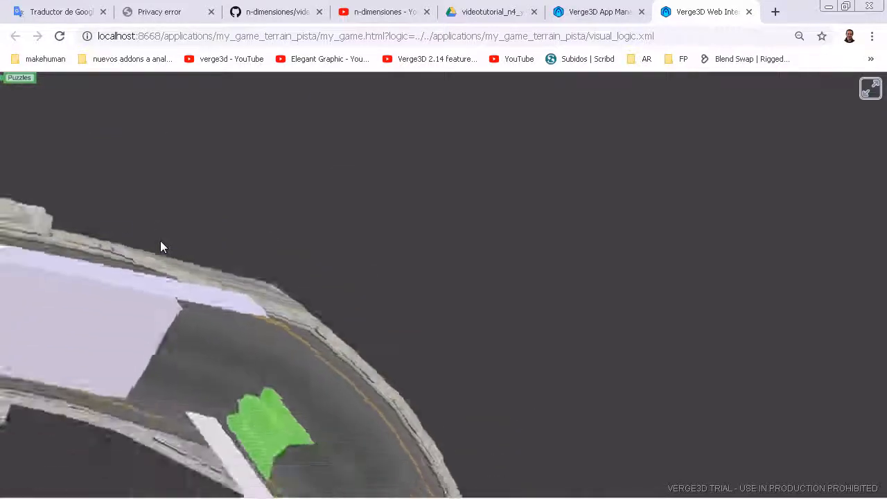
pyautogui.press('Up')
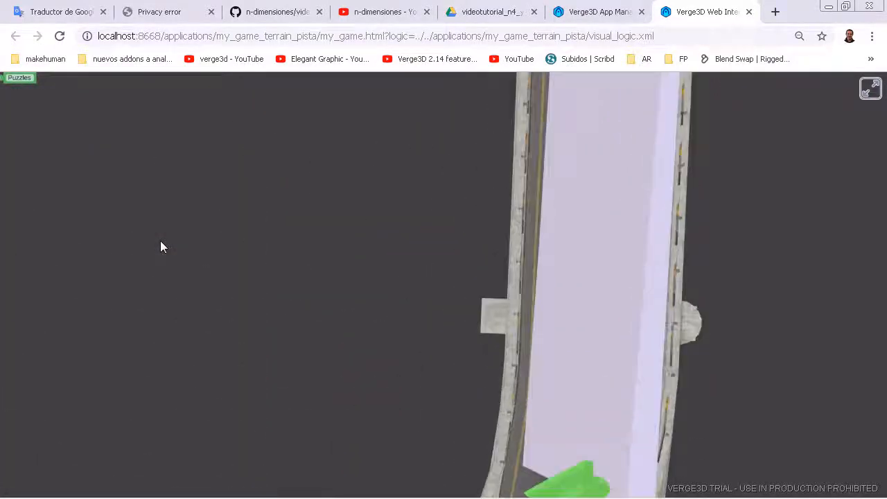
pyautogui.press('Up')
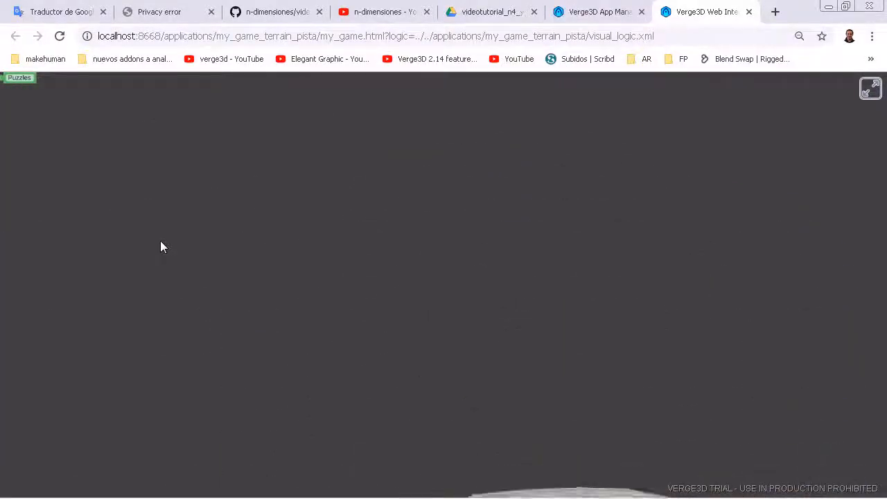
pyautogui.press('Up')
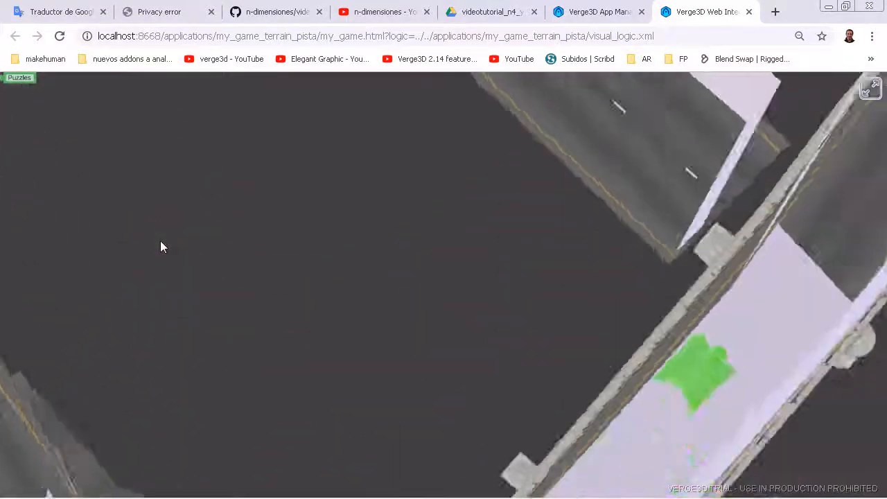
pyautogui.press('Up')
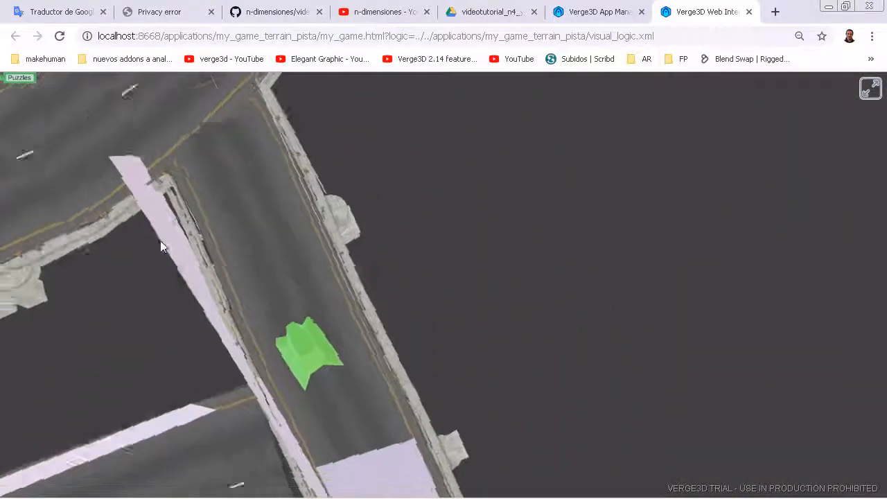
pyautogui.press('Up')
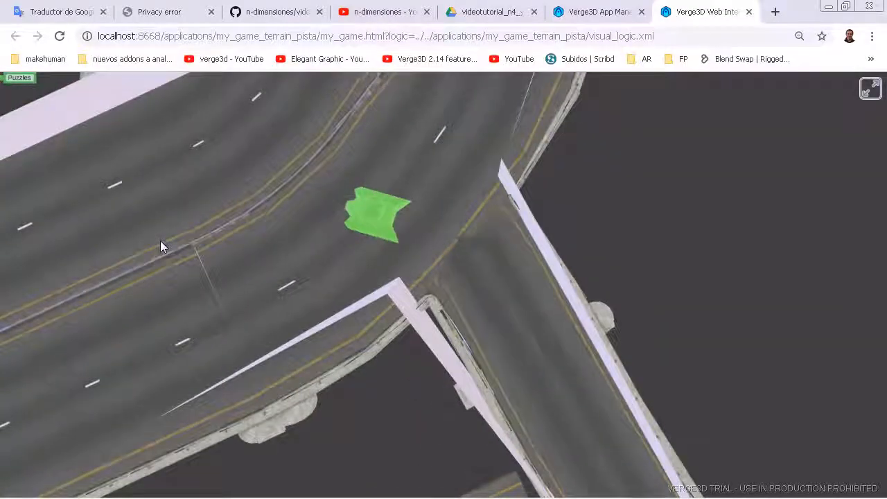
pyautogui.moveTo(160, 246); pyautogui.dragTo(231, 261)
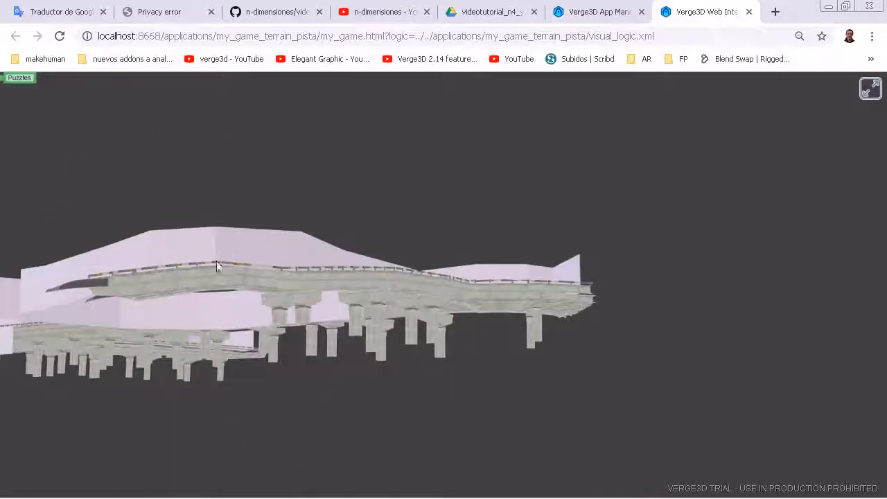
pyautogui.moveTo(400, 236); pyautogui.dragTo(304, 329)
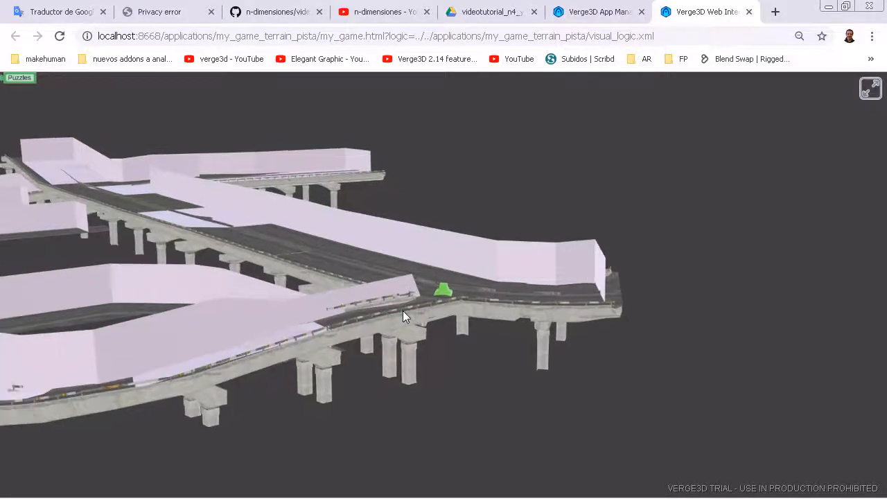
pyautogui.click(445, 295)
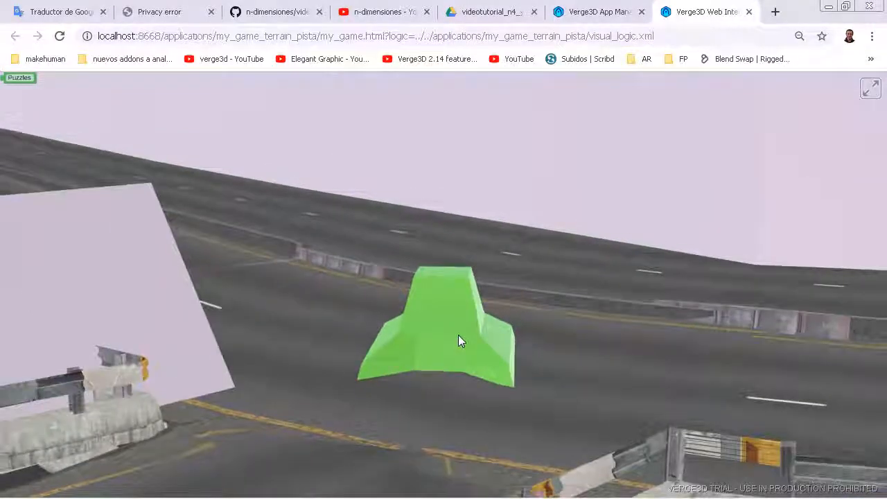
# Step: Switch to the 0_fisica folder and open the reference image starting with "0_1_podemos opcionalmente durante el desarrollo probar"
pyautogui.hotkey('alt', 'Tab')
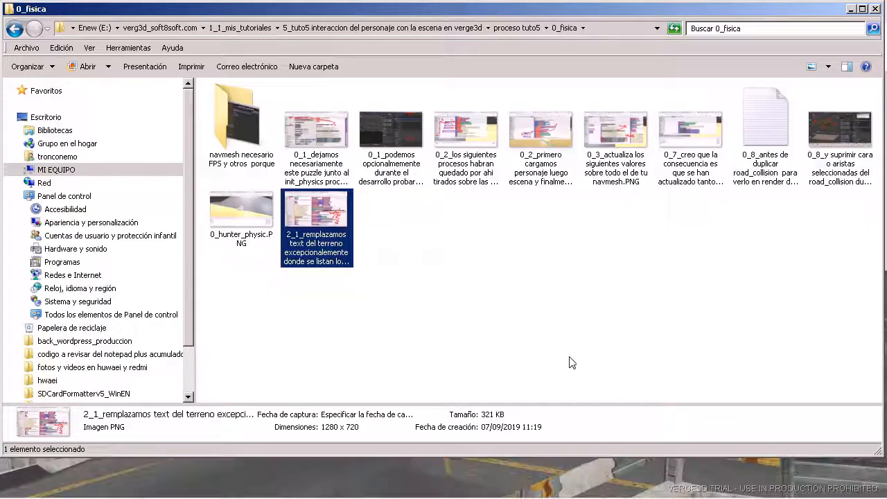
pyautogui.click(386, 137)
pyautogui.doubleClick(386, 136)
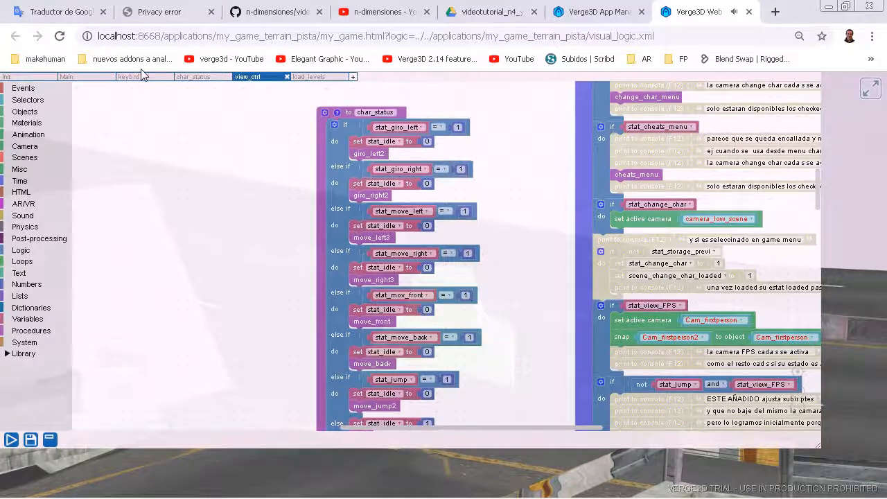
# Step: Examine the init_physics procedure and the create physics world puzzle in the Main section of the terrain track's puzzles
pyautogui.click(99, 77)
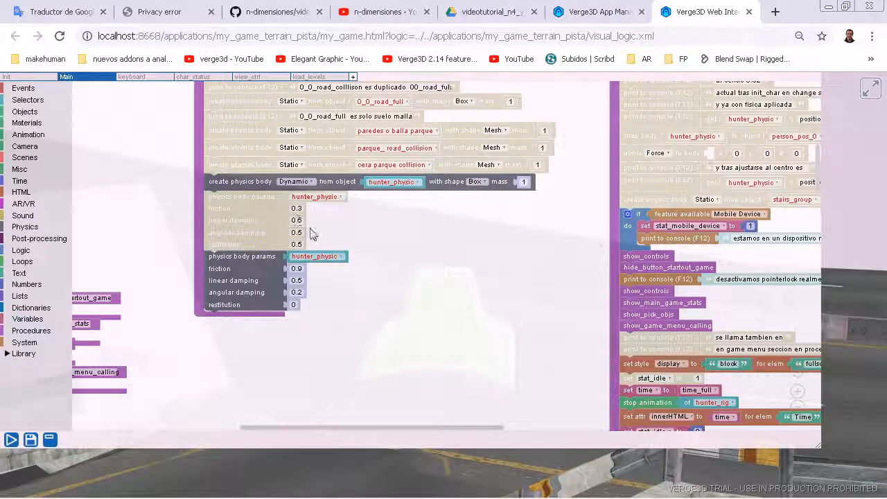
pyautogui.moveTo(193, 244); pyautogui.dragTo(219, 303)
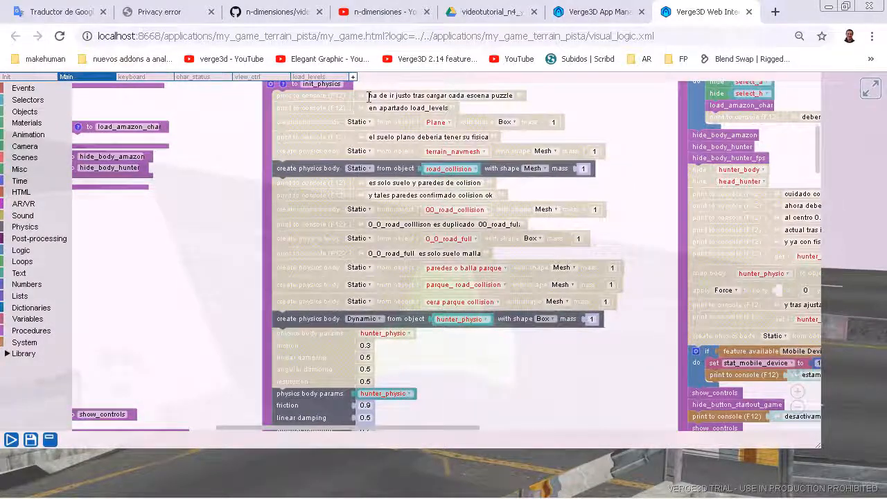
pyautogui.scroll(5, 229, 230)
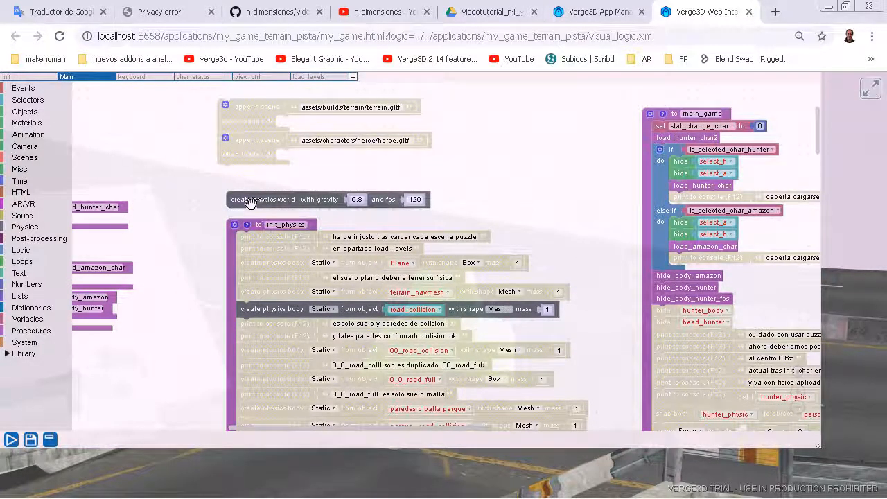
# Step: Switch to the 0_fisica folder and view the reference images starting with "0_1_dejamos necesariamente" and "0_2_los siguientes procesos"
pyautogui.moveTo(630, 494)
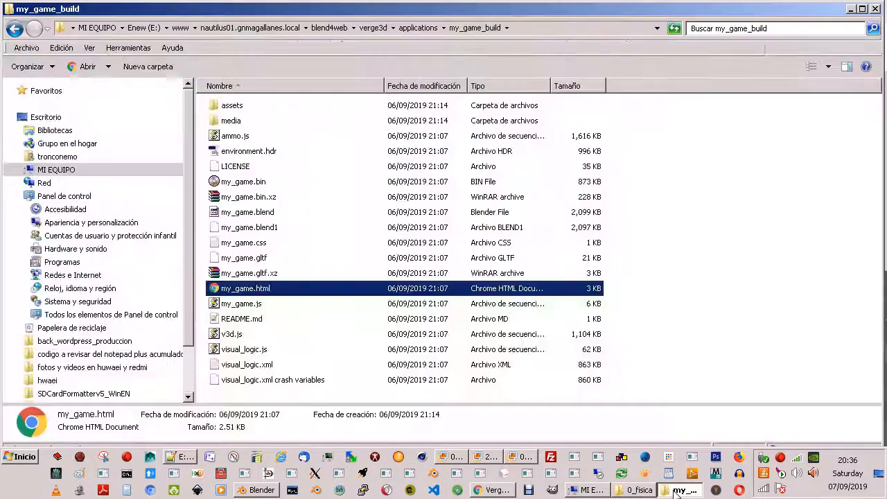
pyautogui.click(686, 490)
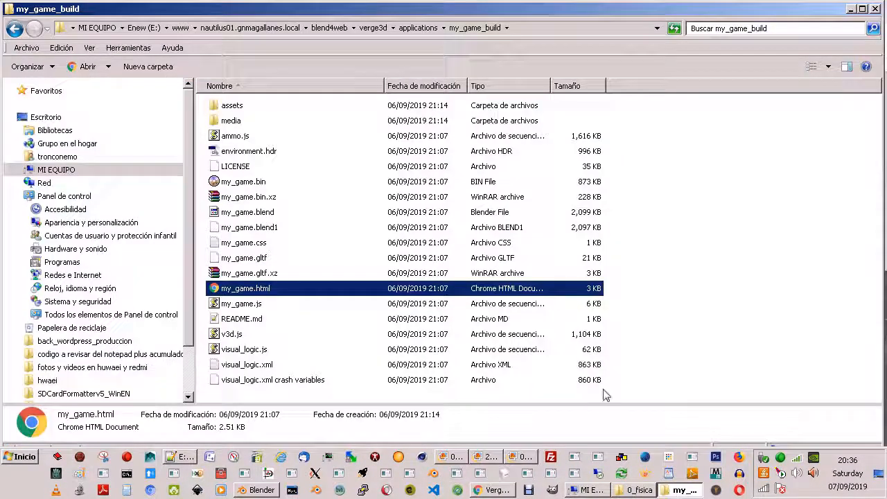
pyautogui.click(631, 492)
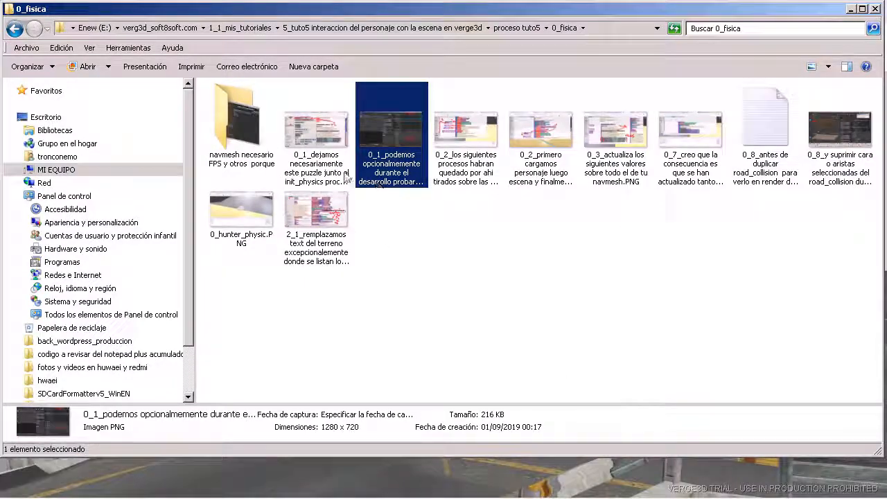
pyautogui.doubleClick(313, 139)
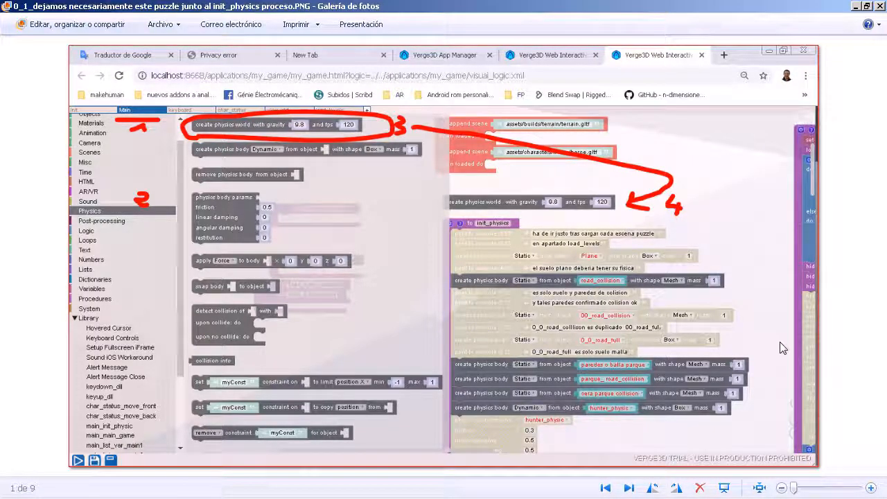
pyautogui.hotkey('alt', 'F4')
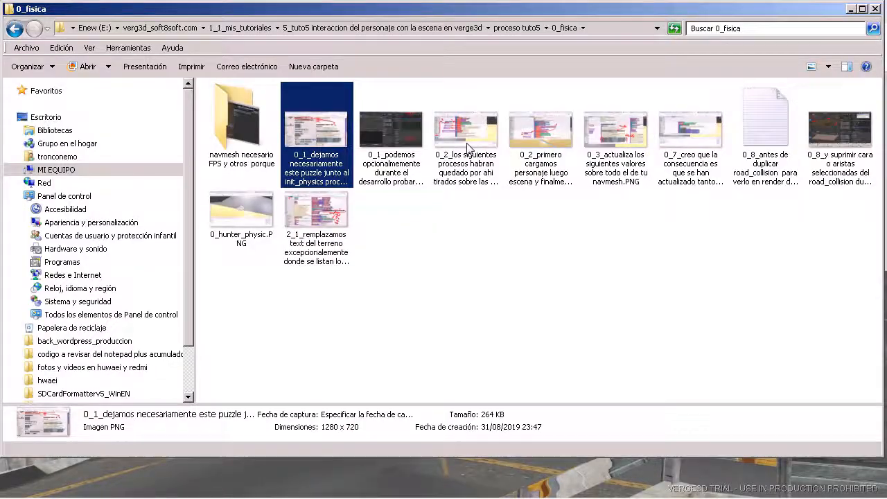
pyautogui.click(468, 146)
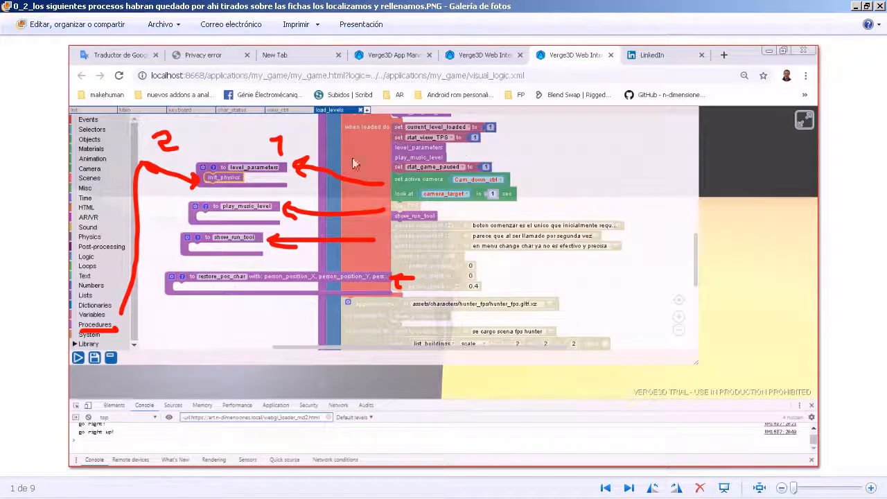
# Step: Switch to Chrome and return to the my_game_terrain_pista puzzles page
pyautogui.moveTo(270, 489)
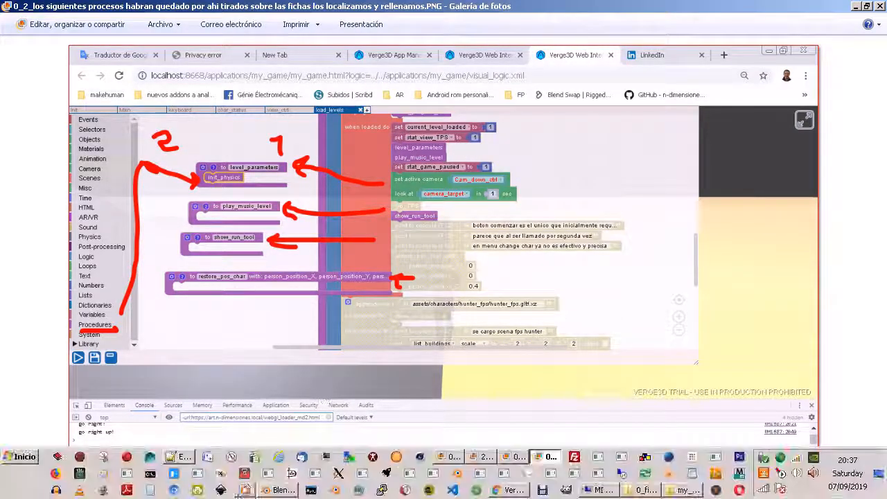
pyautogui.click(280, 490)
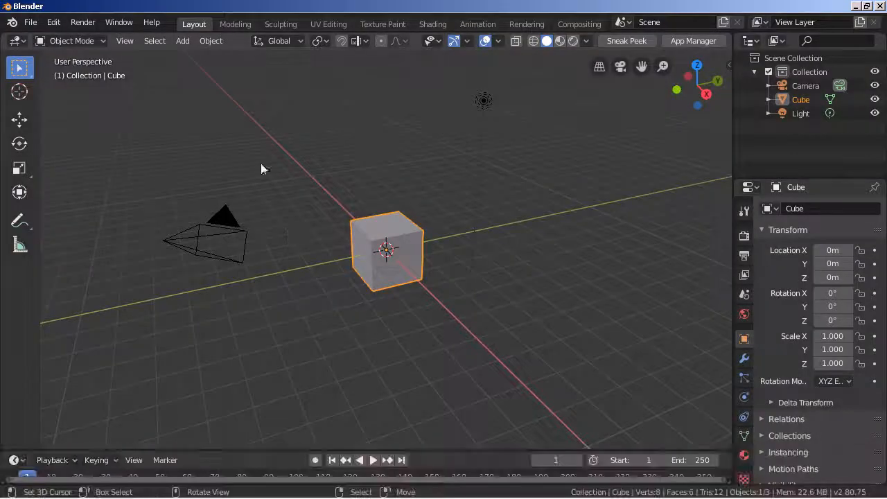
pyautogui.moveTo(426, 492)
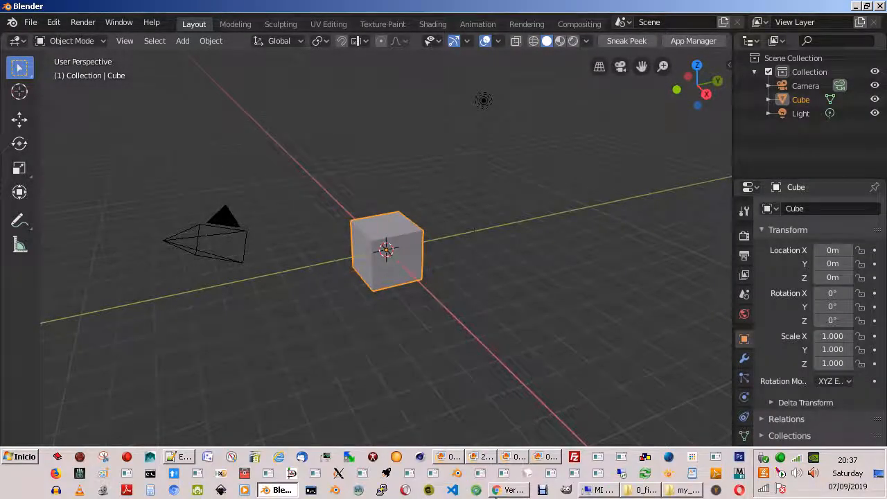
pyautogui.click(502, 490)
pyautogui.click(616, 14)
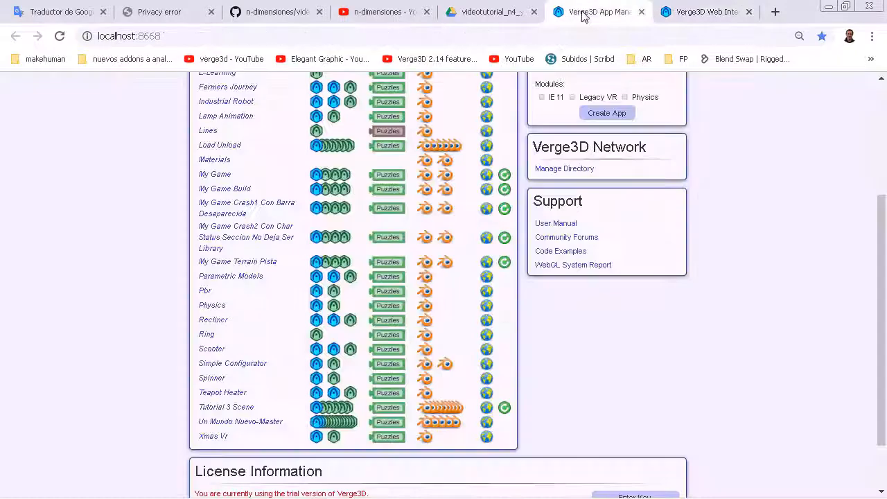
pyautogui.click(713, 12)
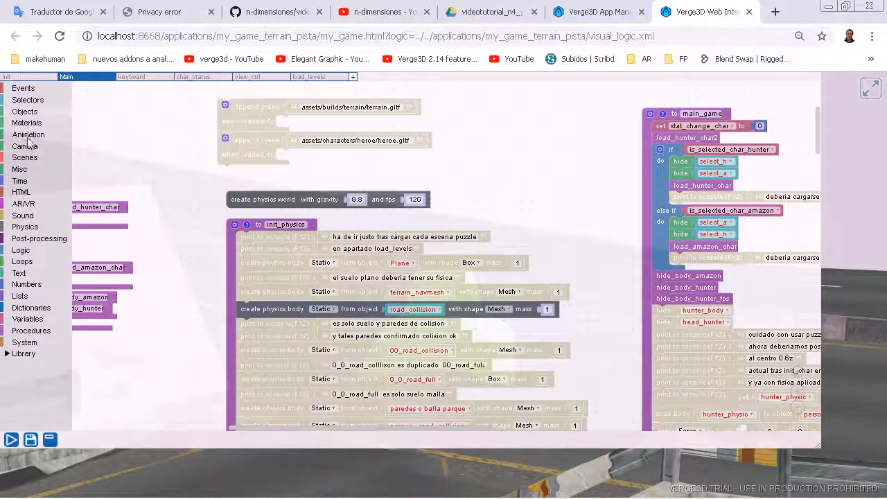
# Step: Place a second create physics world puzzle with gravity 9.8 and fps 120 above init_physics, and delete it
pyautogui.click(20, 226)
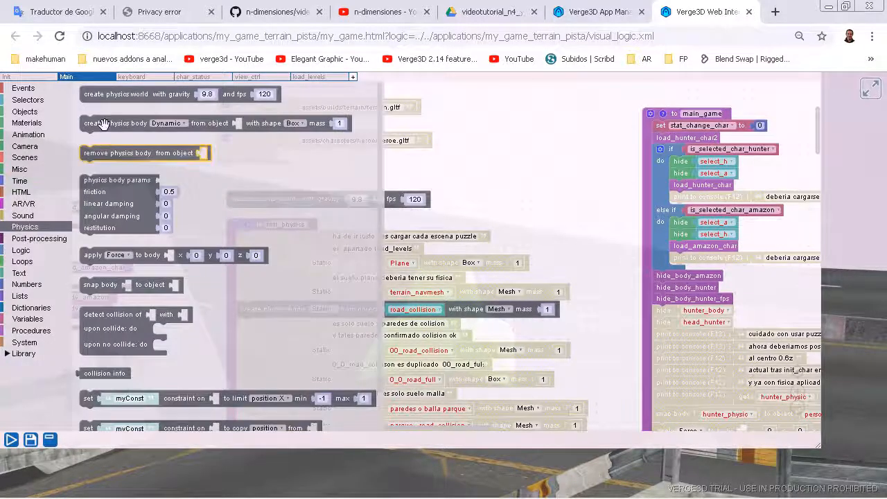
pyautogui.moveTo(108, 94); pyautogui.dragTo(393, 164)
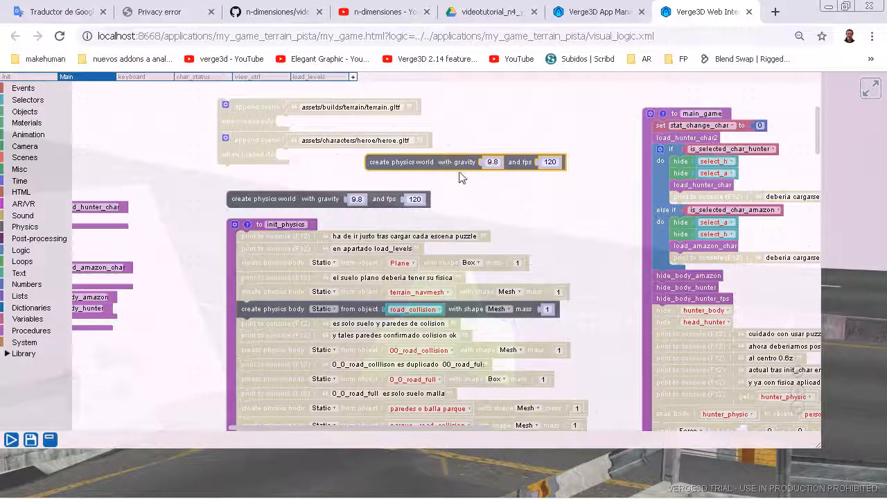
pyautogui.press('Delete')
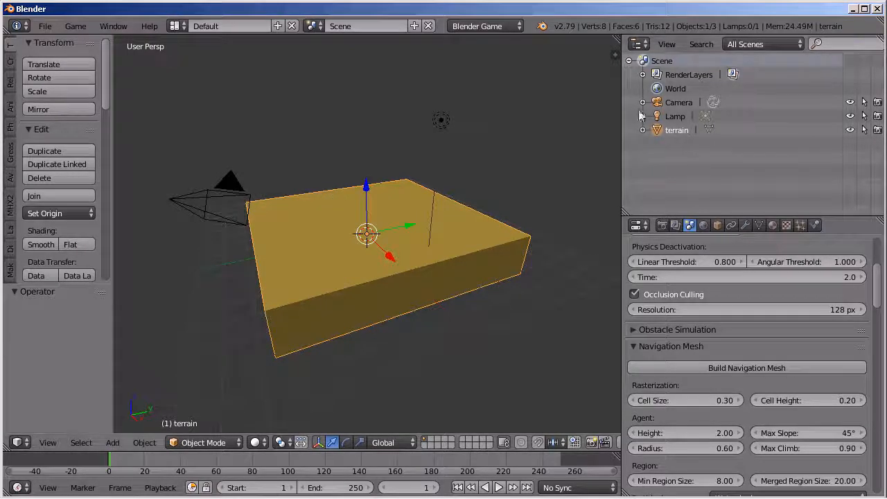
# Step: In Blender 2.79, switch the engine to Blender Render and back to Blender Game
pyautogui.click(511, 26)
pyautogui.click(485, 28)
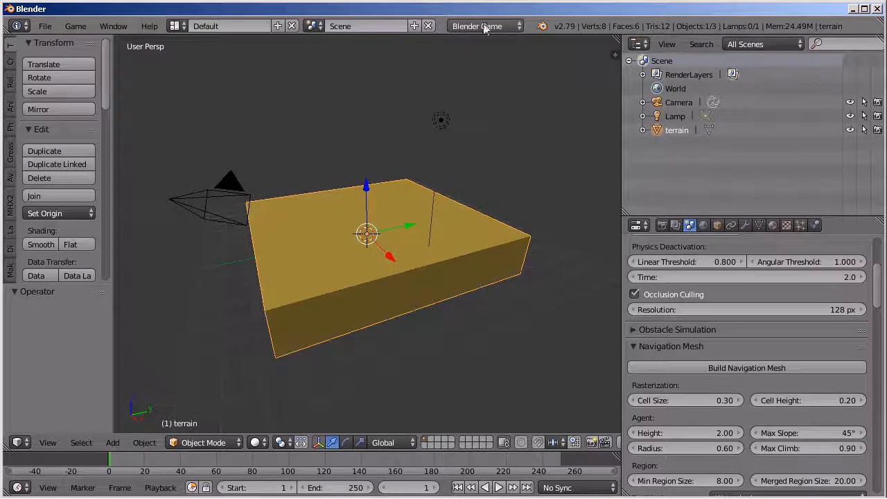
pyautogui.click(519, 25)
pyautogui.click(497, 42)
pyautogui.click(501, 26)
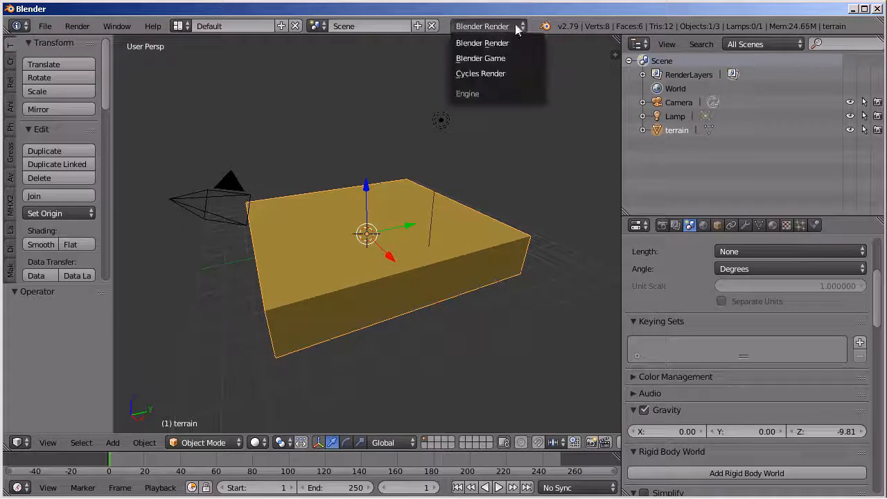
pyautogui.click(494, 56)
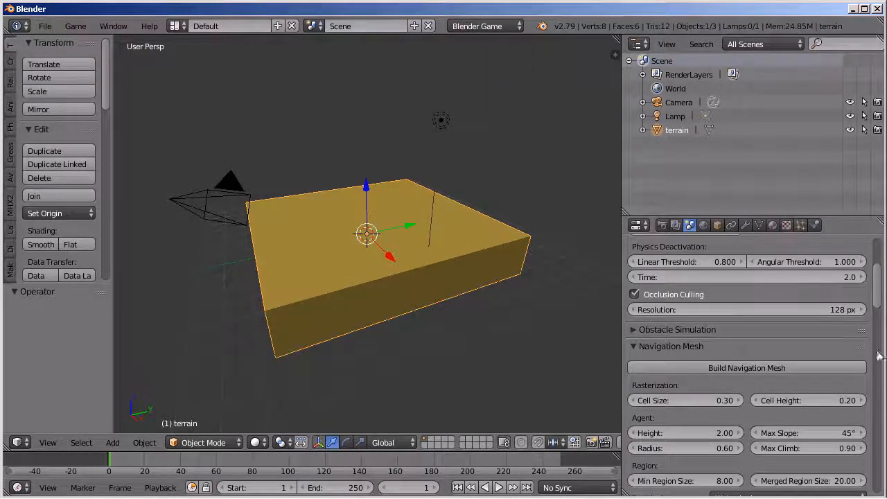
# Step: Review the scene's game physics settings and collapse the Navigation Mesh section
pyautogui.scroll(2, 839, 364)
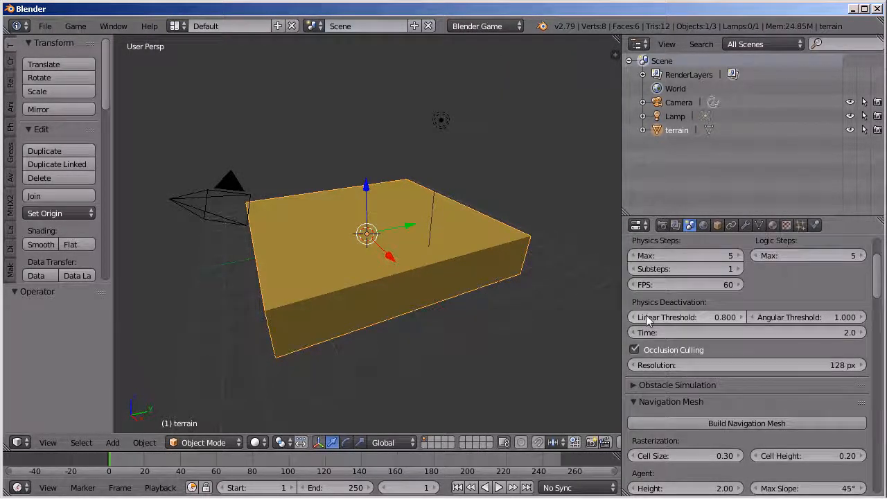
pyautogui.scroll(3, 657, 356)
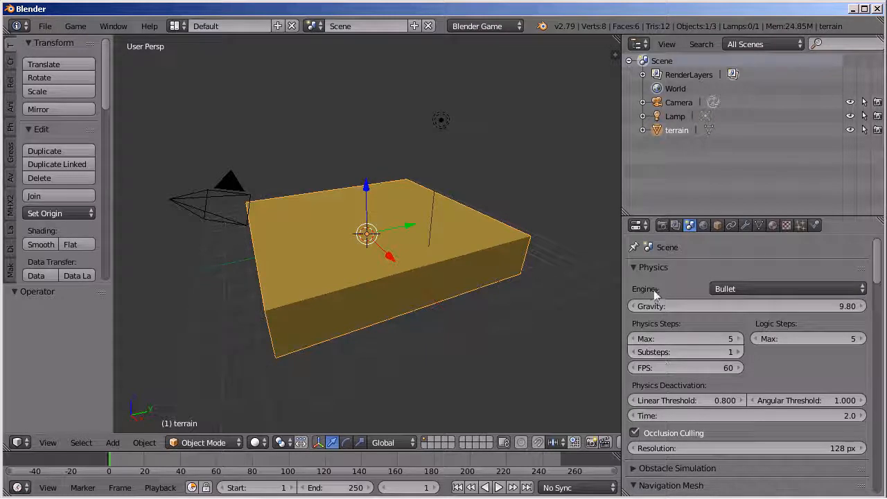
pyautogui.scroll(-2, 693, 357)
pyautogui.scroll(-2, 645, 405)
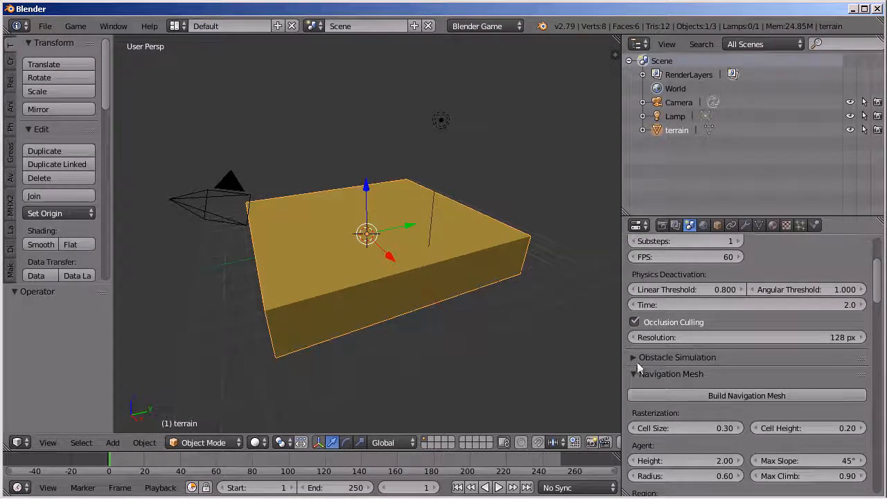
pyautogui.click(637, 374)
pyautogui.scroll(-3, 637, 376)
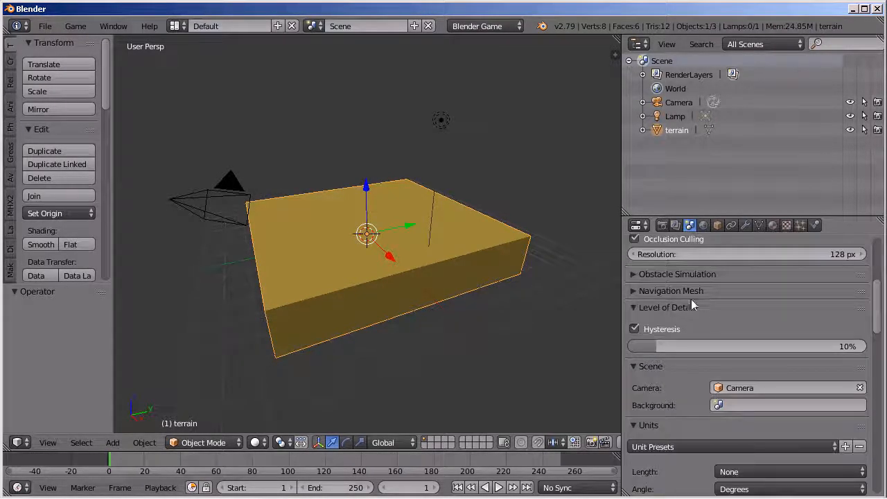
# Step: Build a navigation mesh from the terrain block with the existing settings, and try moving it off the block's surface
pyautogui.click(637, 290)
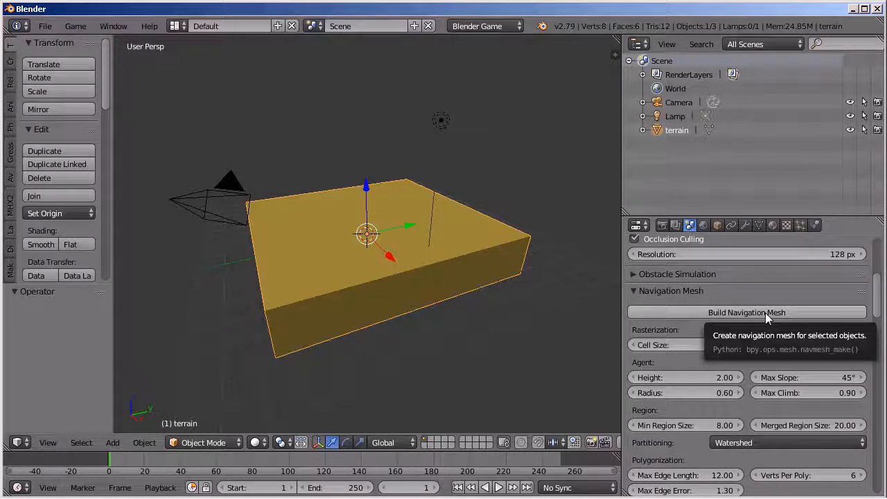
pyautogui.click(765, 312)
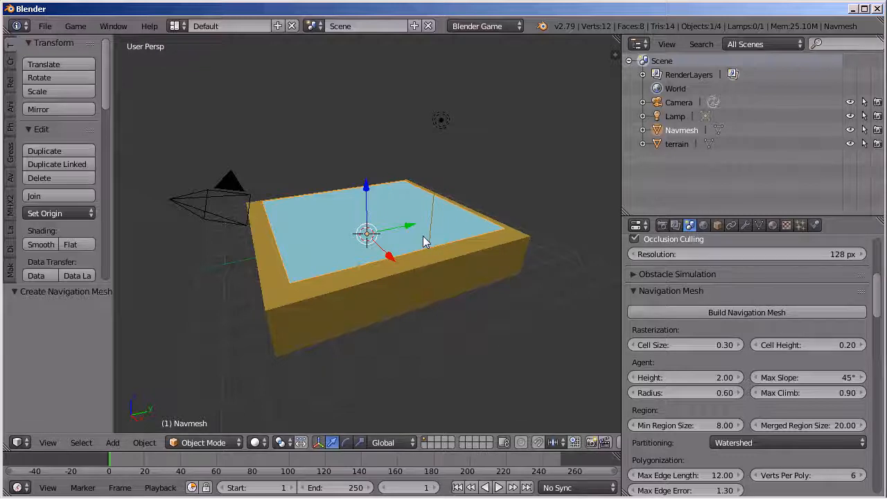
pyautogui.press('g')
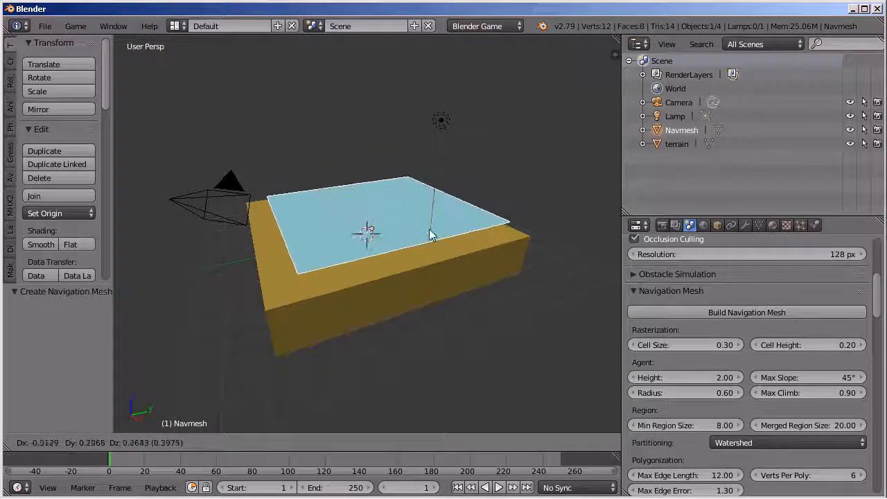
pyautogui.rightClick(429, 228)
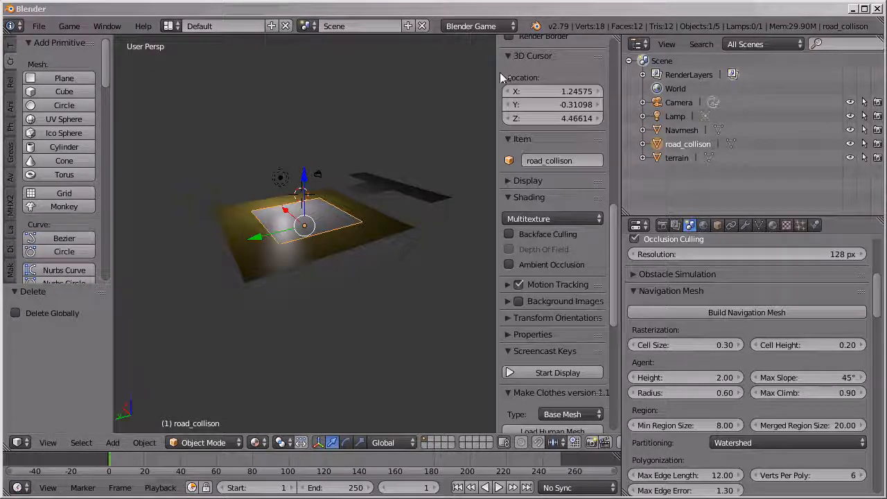
# Step: Compare the terrain and the smaller road_collison plane lying on it, and rename that plane as terrain_collider
pyautogui.rightClick(366, 241)
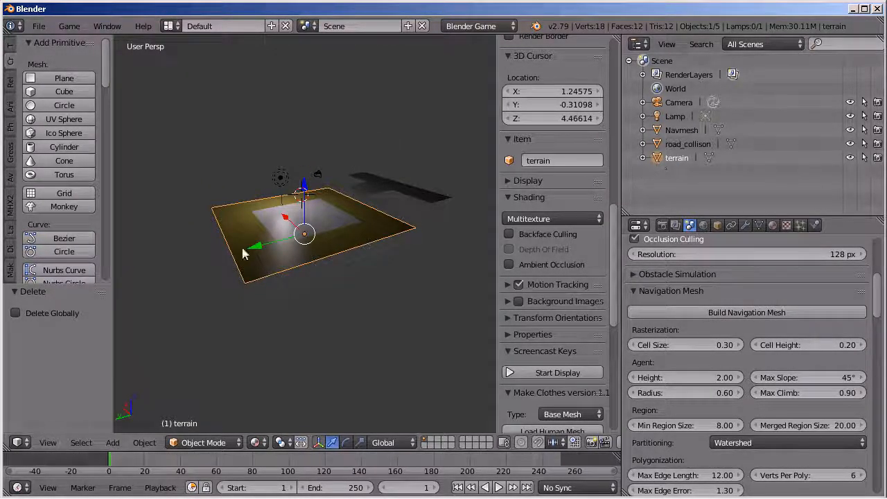
pyautogui.rightClick(331, 215)
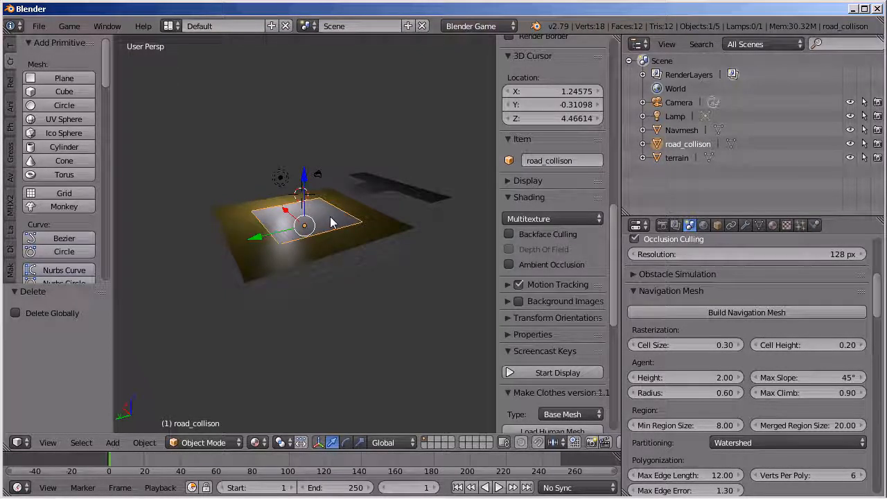
pyautogui.doubleClick(696, 143)
pyautogui.write('terrain_collision')
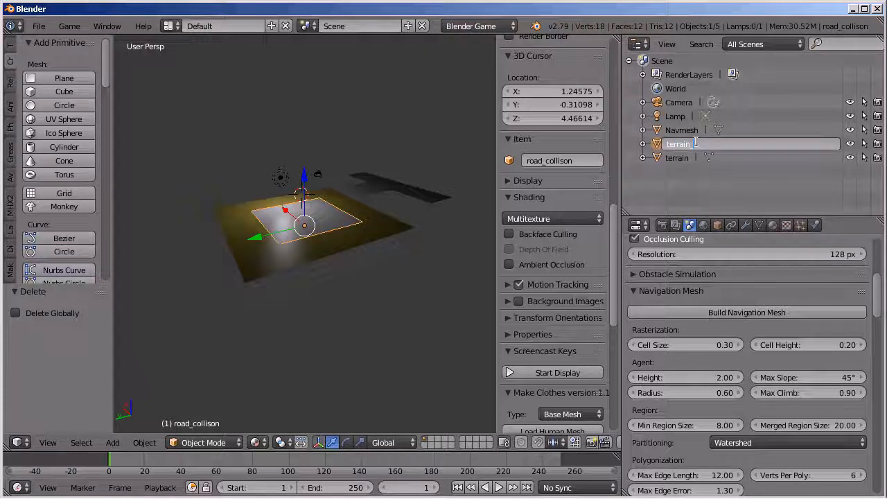
pyautogui.press('Return')
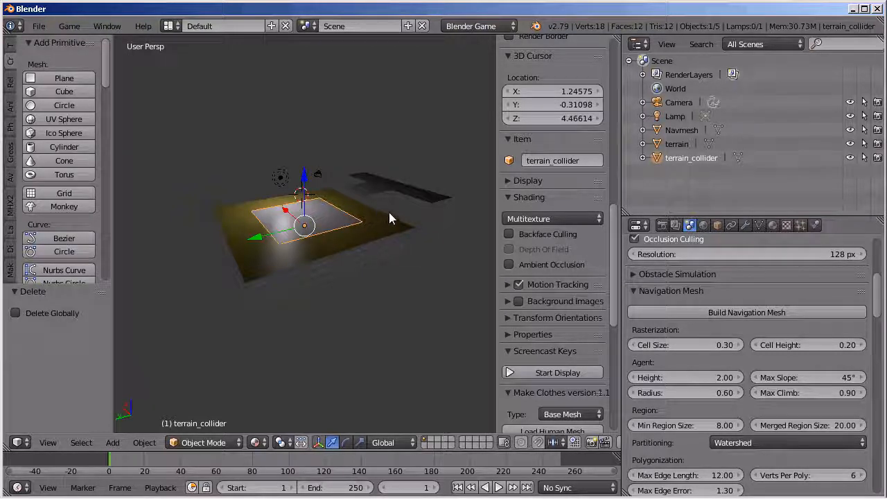
# Step: Rename the Navmesh object beside the terrain as road_collision
pyautogui.rightClick(406, 193)
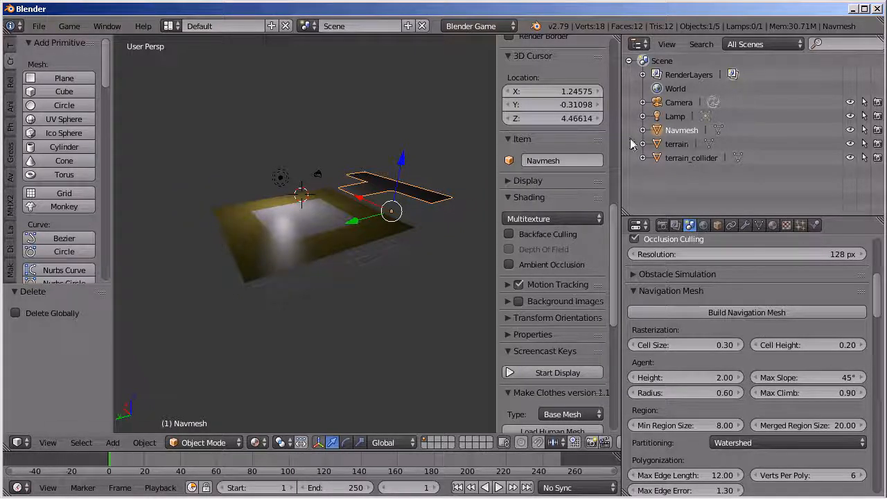
pyautogui.doubleClick(683, 130)
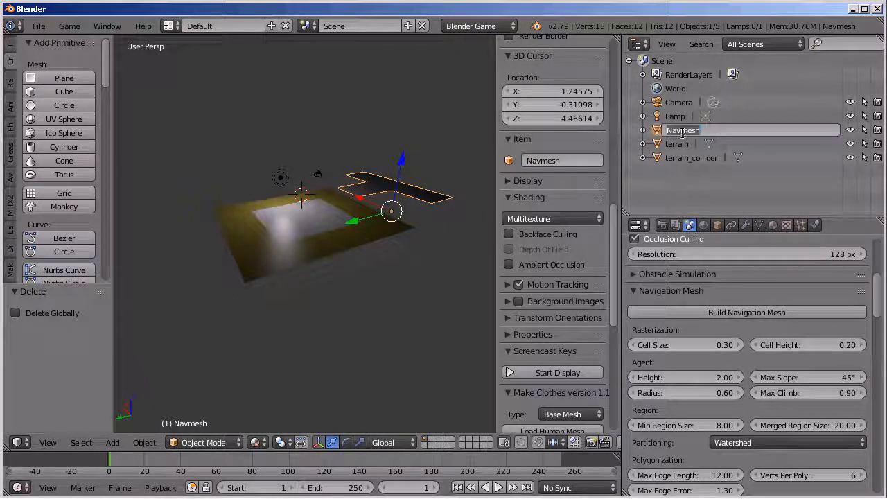
pyautogui.write('road_collid')
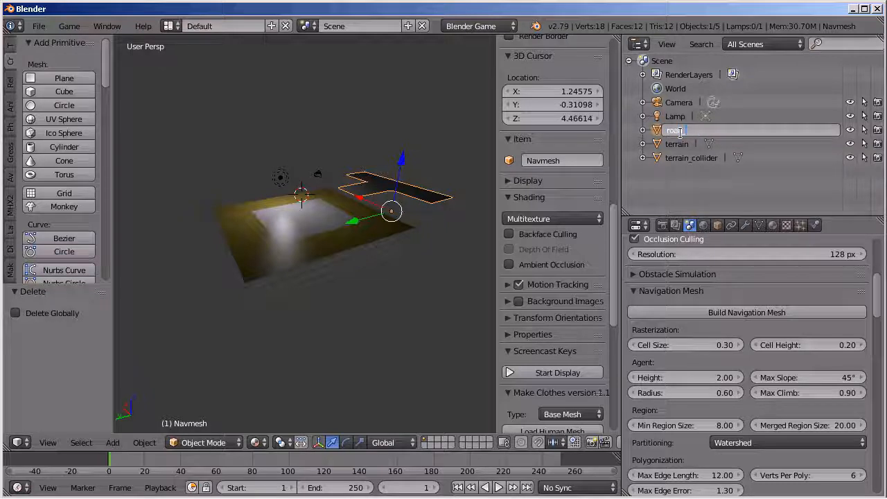
pyautogui.write('son')
pyautogui.press('Return')
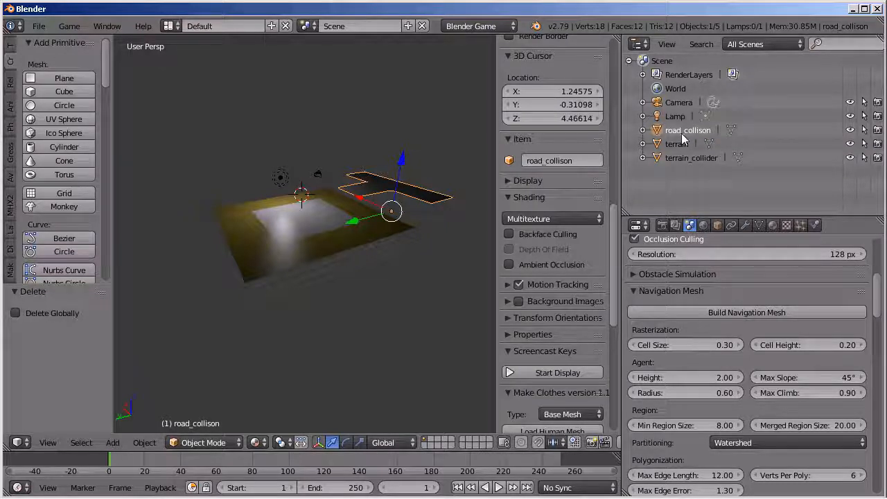
pyautogui.doubleClick(706, 134)
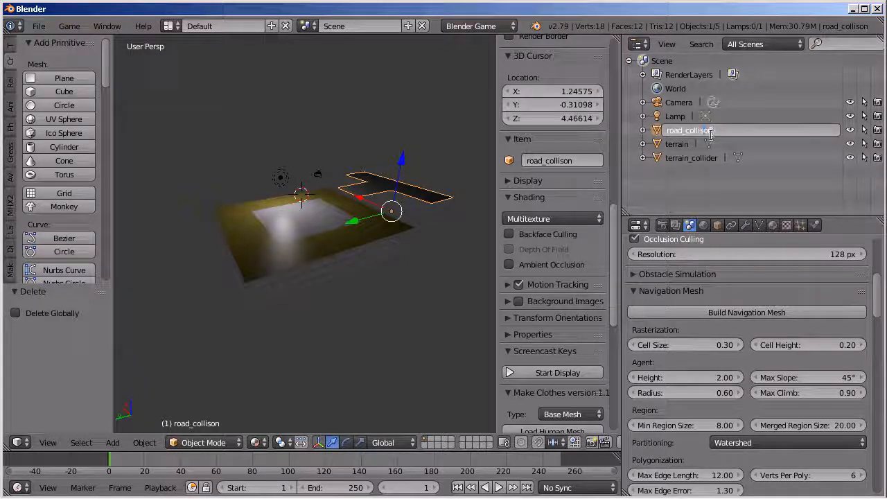
pyautogui.click(704, 130)
pyautogui.write('i')
pyautogui.press('Return')
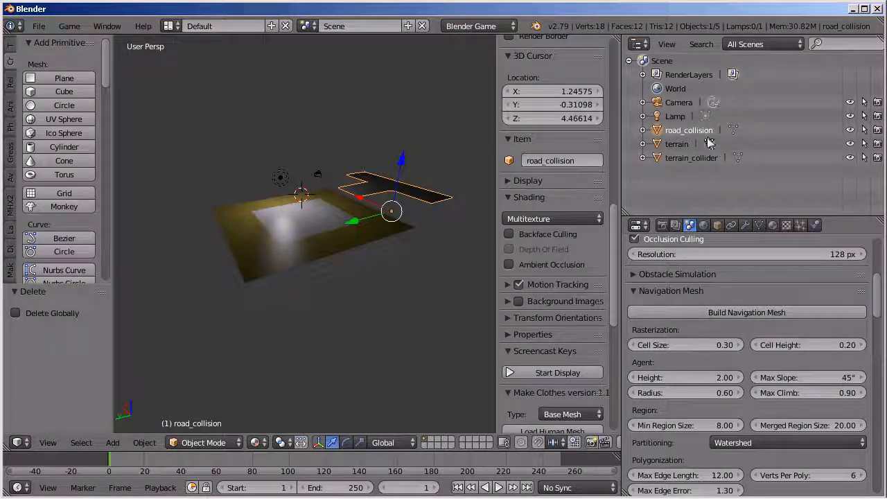
# Step: Compare the terrain with the road_collision mesh, and duplicate road_collision in place as an unlinked copy
pyautogui.moveTo(444, 177); pyautogui.dragTo(374, 229, button='middle')
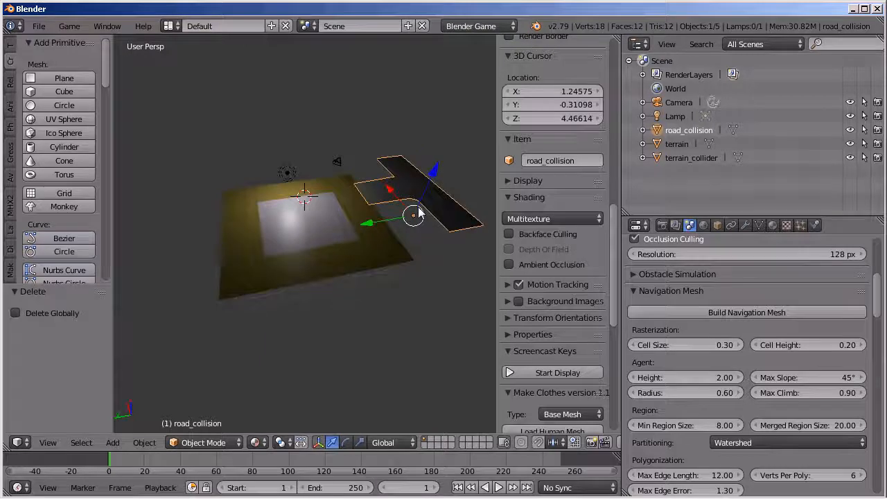
pyautogui.rightClick(345, 275)
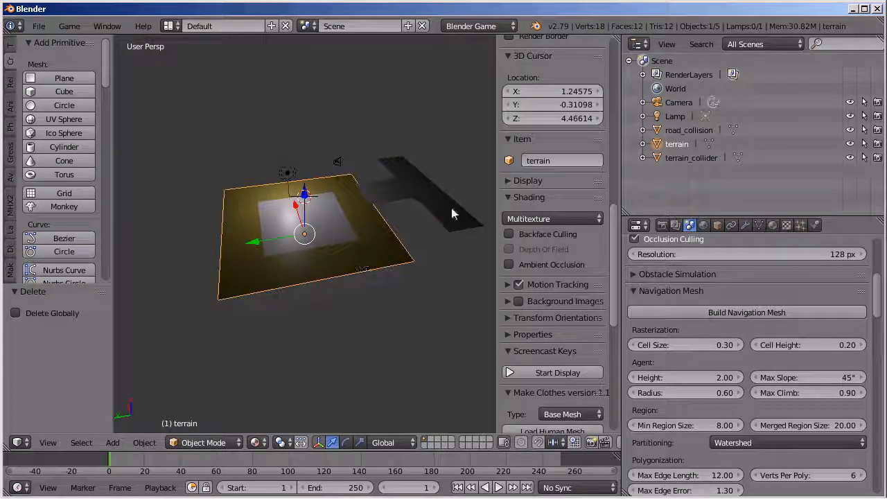
pyautogui.rightClick(420, 190)
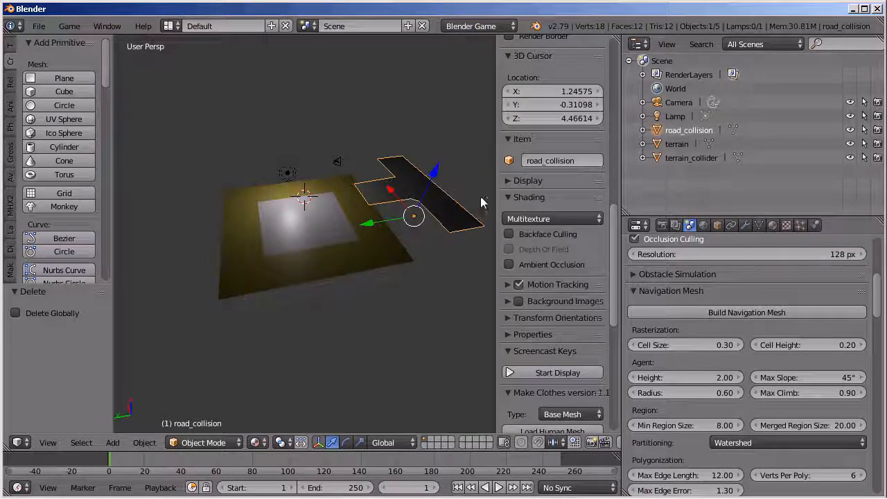
pyautogui.moveTo(453, 196); pyautogui.dragTo(464, 219, button='middle')
pyautogui.scroll(-2, 465, 212)
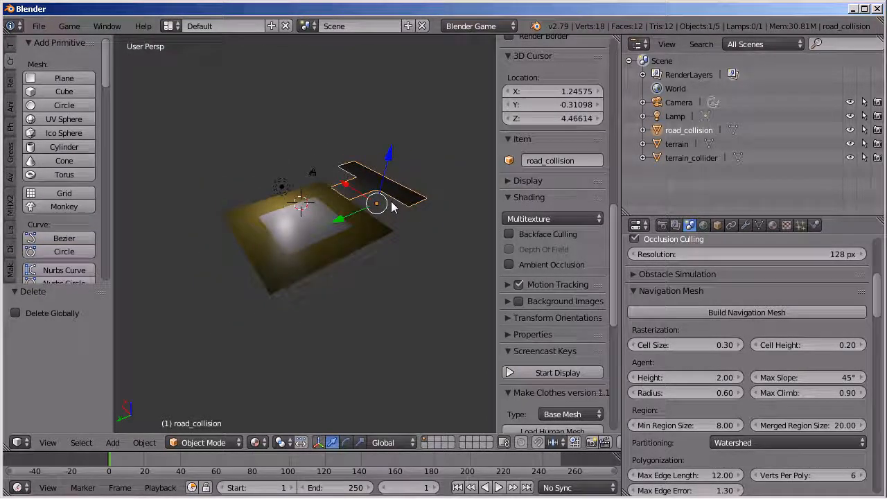
pyautogui.click(145, 443)
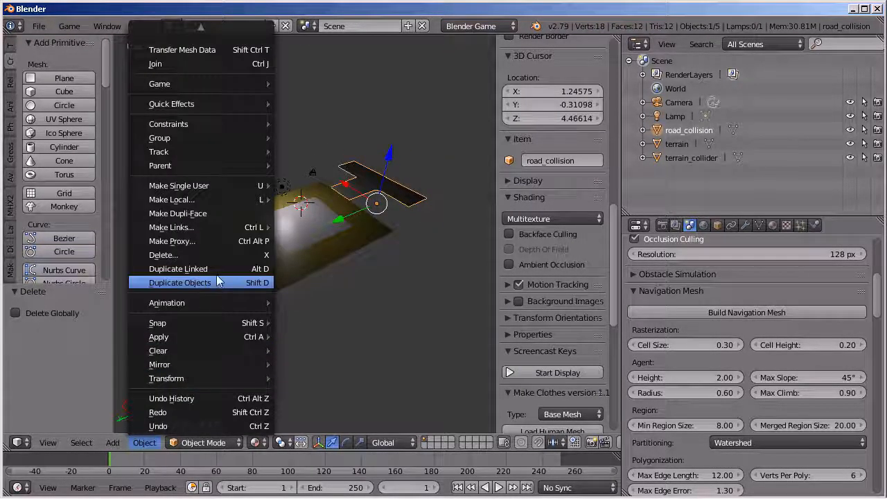
pyautogui.click(198, 392)
pyautogui.click(252, 267)
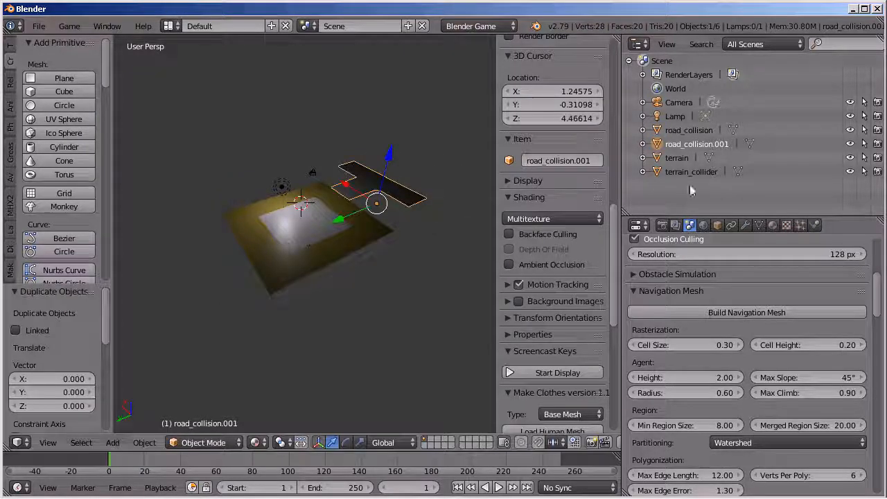
# Step: Rename the duplicated road mesh as terrain2_calles_roads
pyautogui.doubleClick(697, 145)
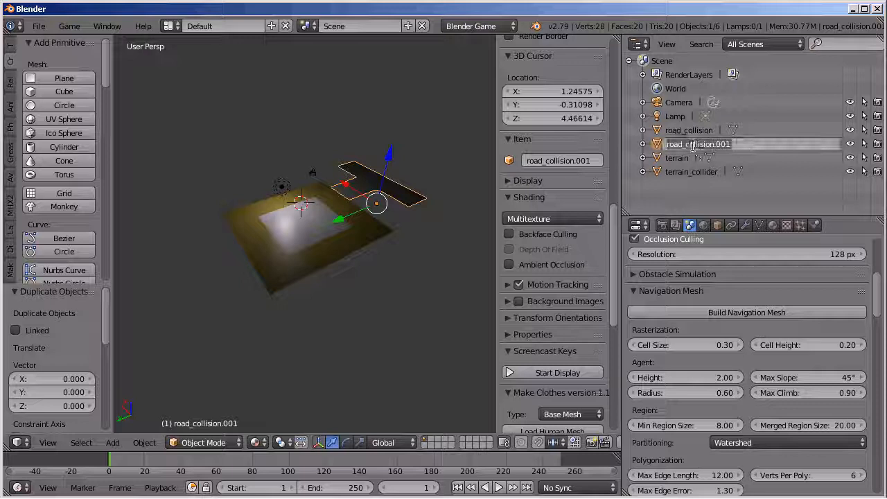
pyautogui.press('BackSpace')
pyautogui.write('terrain')
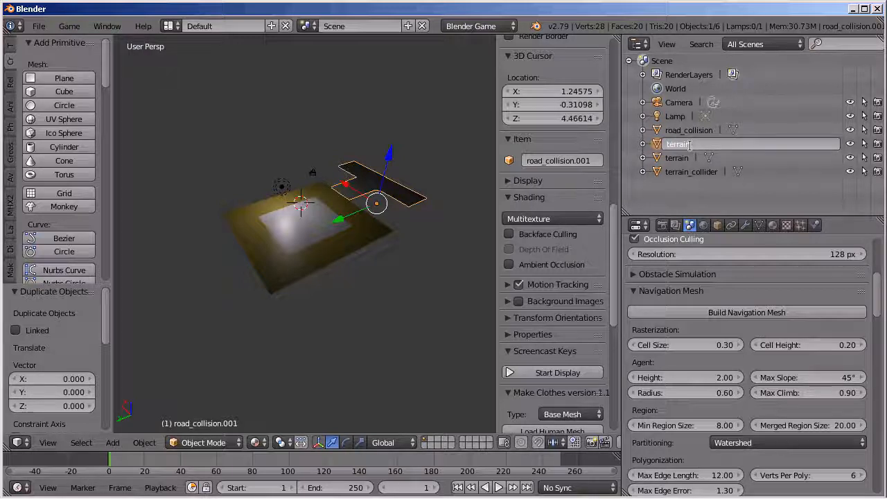
pyautogui.write('2_calles')
pyautogui.press('Return')
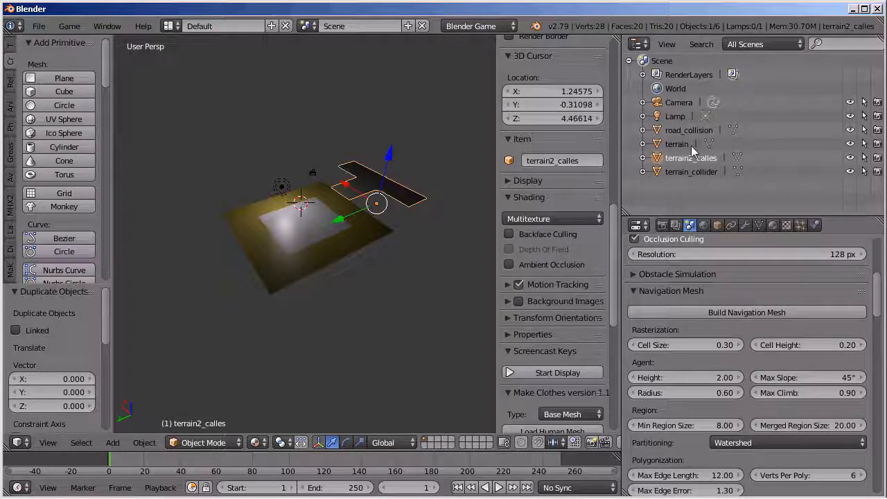
pyautogui.doubleClick(714, 159)
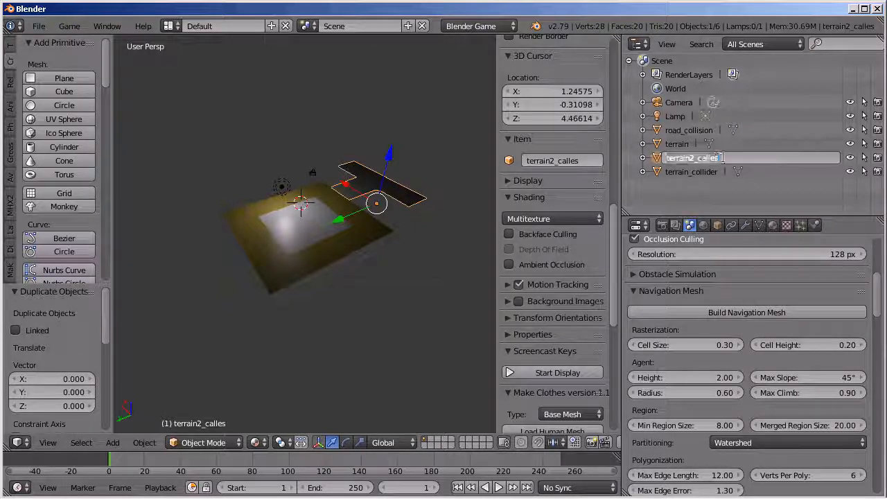
pyautogui.write('_roads')
pyautogui.press('Return')
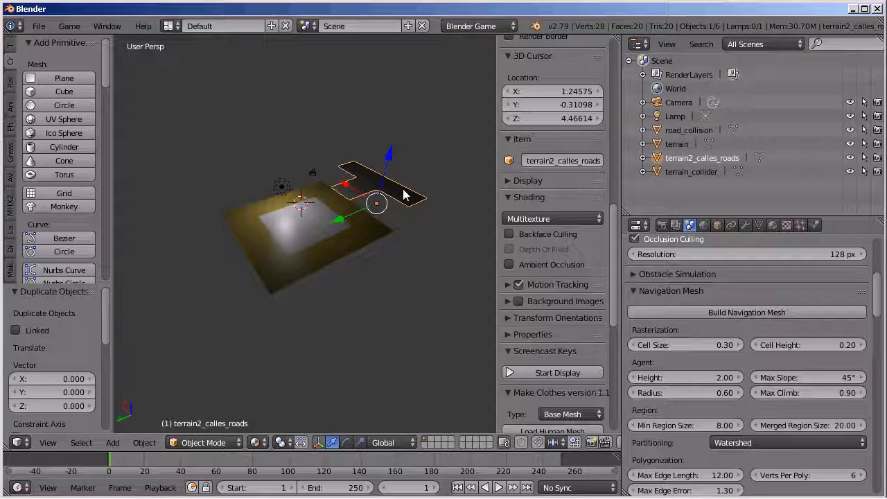
# Step: Give terrain2_calles_roads a new material with a dark grey diffuse colour, and select road_collision to compare its materials
pyautogui.moveTo(388, 206)
pyautogui.mouseDown(button='middle')
pyautogui.moveTo(416, 184)
pyautogui.moveTo(390, 198)
pyautogui.mouseUp(button='middle')
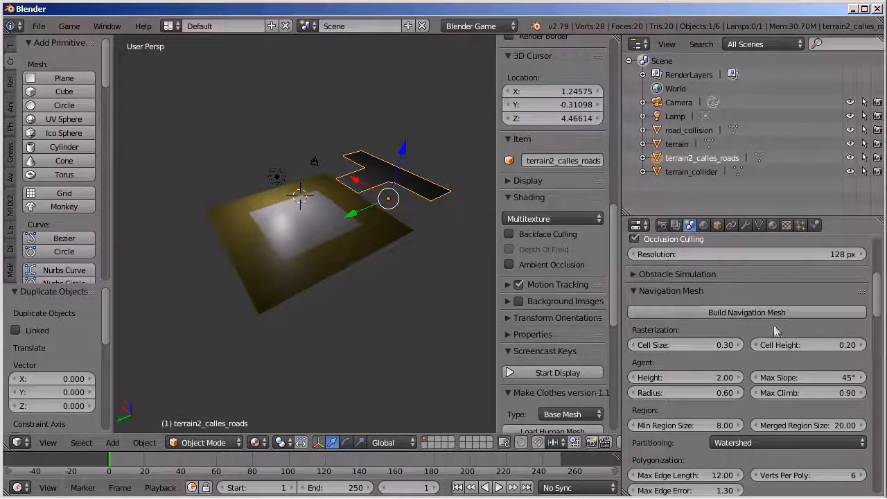
pyautogui.click(772, 227)
pyautogui.click(688, 315)
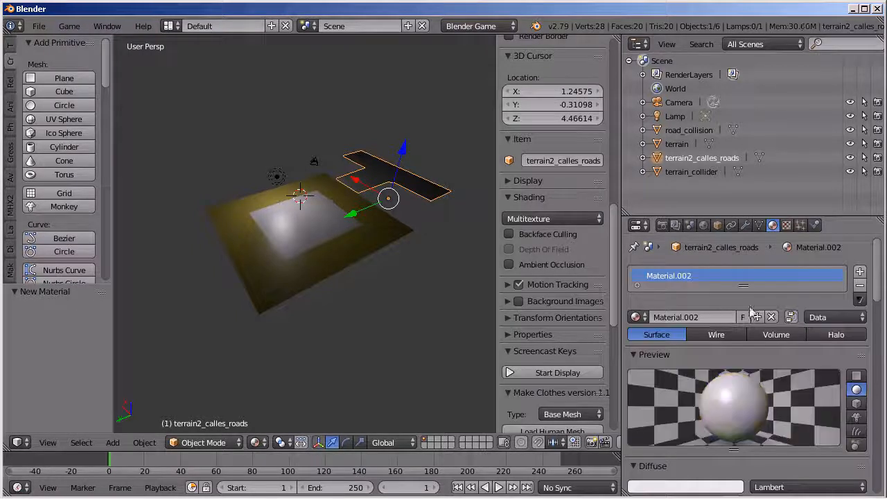
pyautogui.click(703, 485)
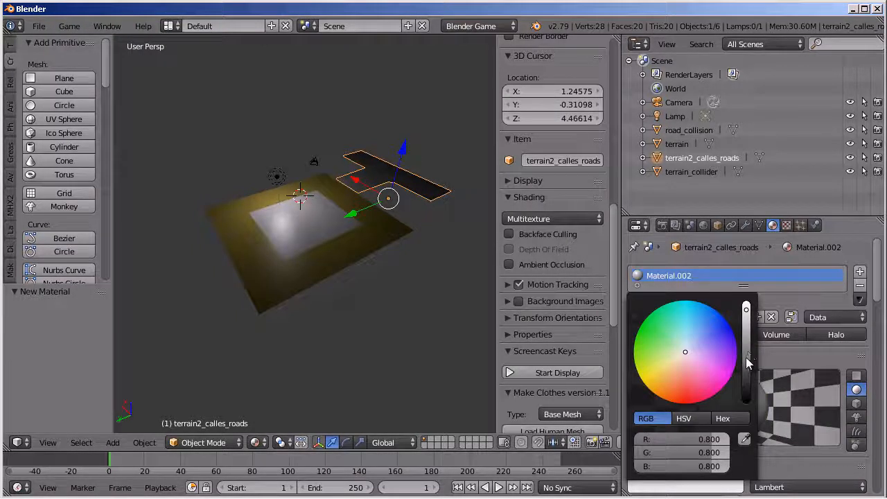
pyautogui.moveTo(746, 326); pyautogui.dragTo(744, 367)
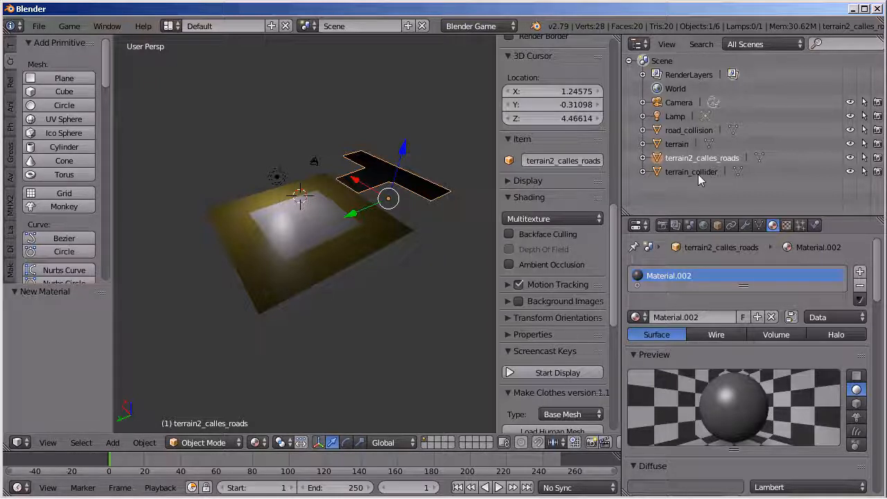
pyautogui.click(698, 132)
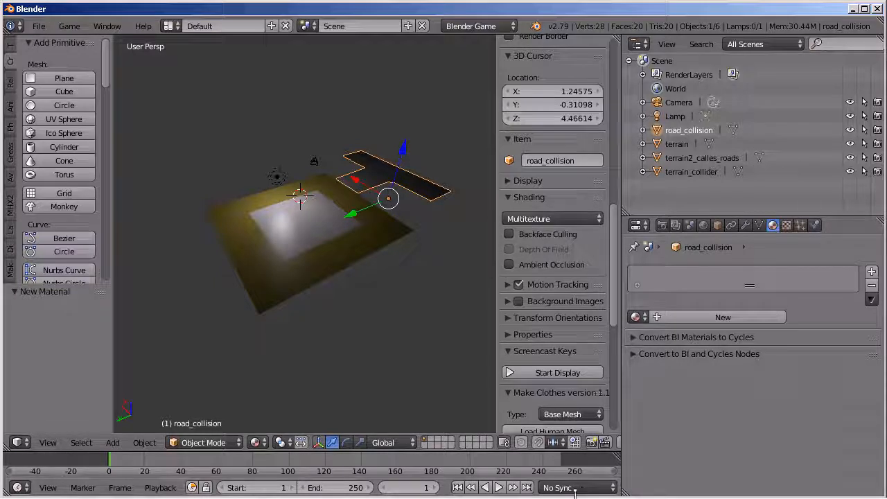
pyautogui.moveTo(578, 497)
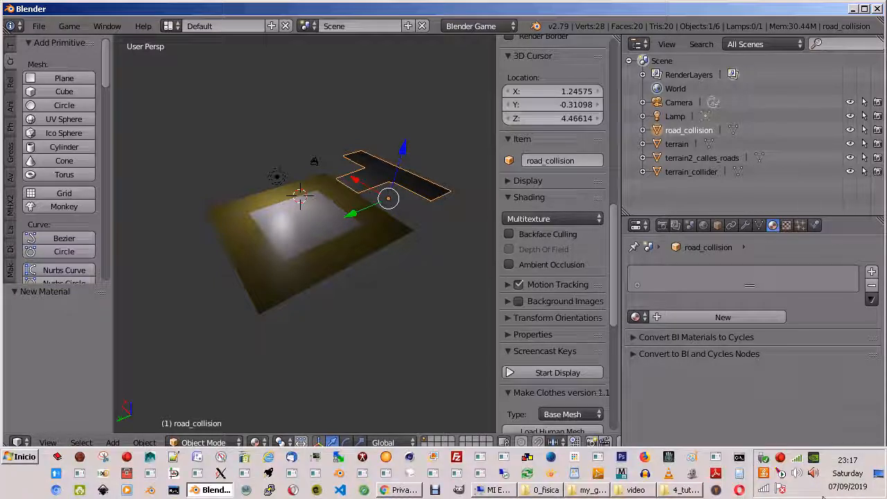
pyautogui.click(781, 458)
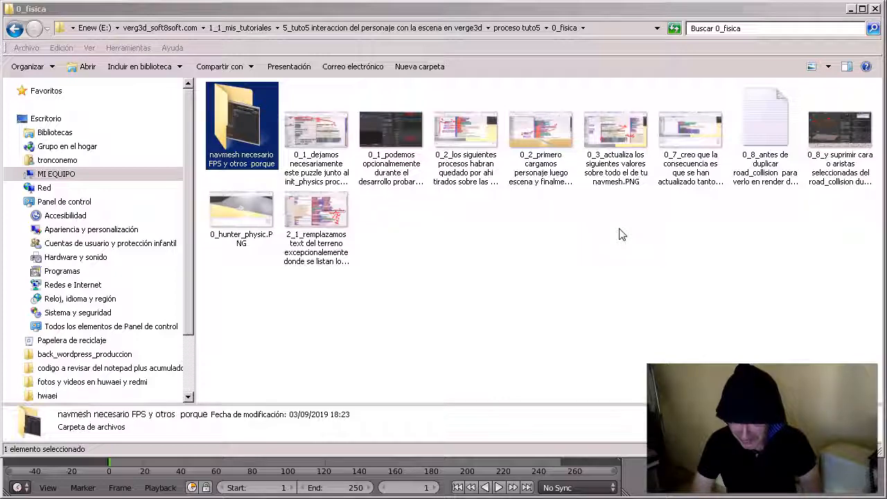
# Step: In Windows Explorer, open the "navmesh necesario FPS y otros porque" folder, view its image of the FPS meshes to import, and close the image
pyautogui.doubleClick(241, 138)
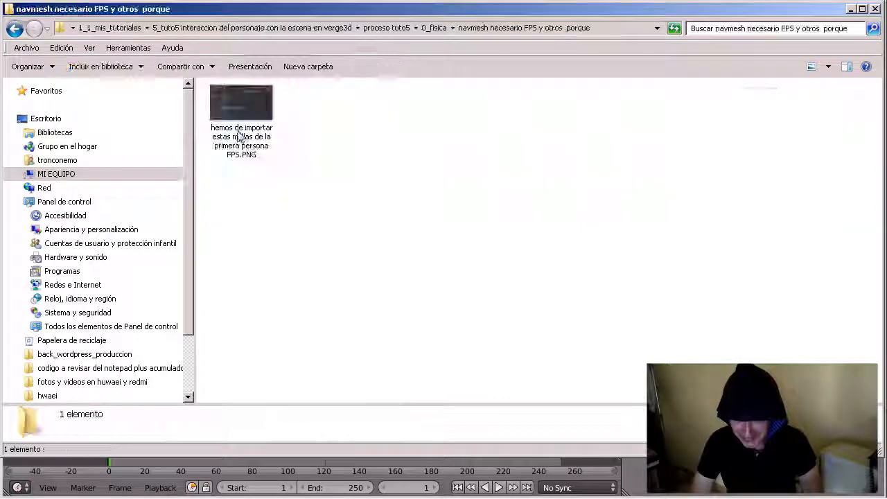
pyautogui.doubleClick(244, 108)
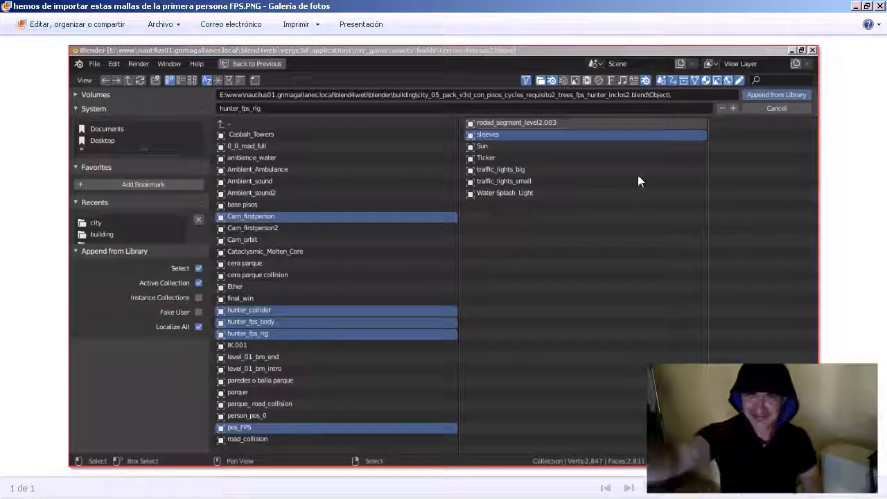
pyautogui.click(880, 7)
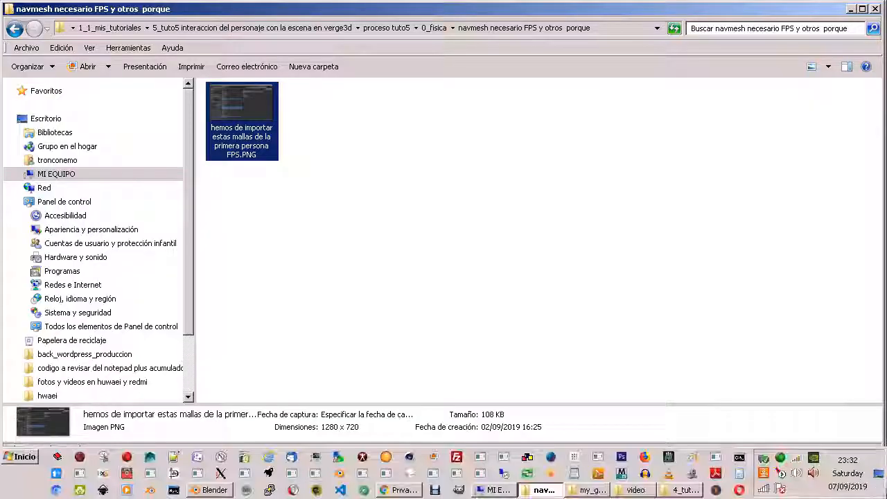
pyautogui.click(781, 459)
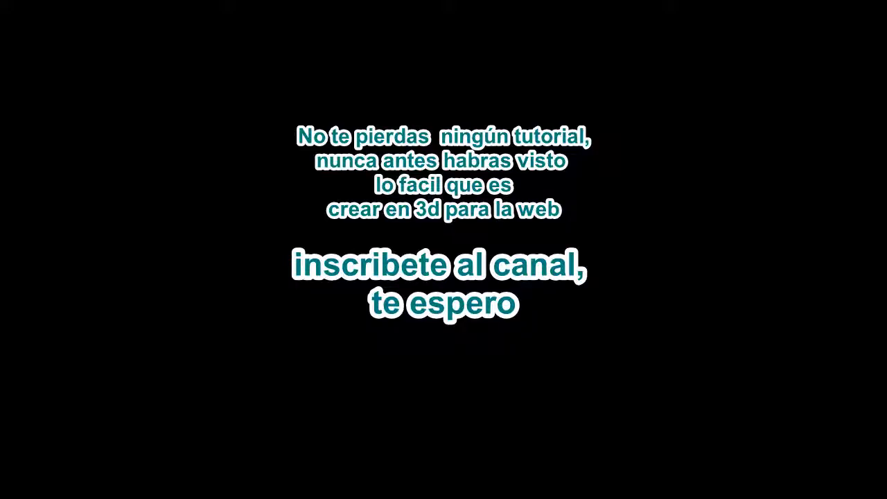